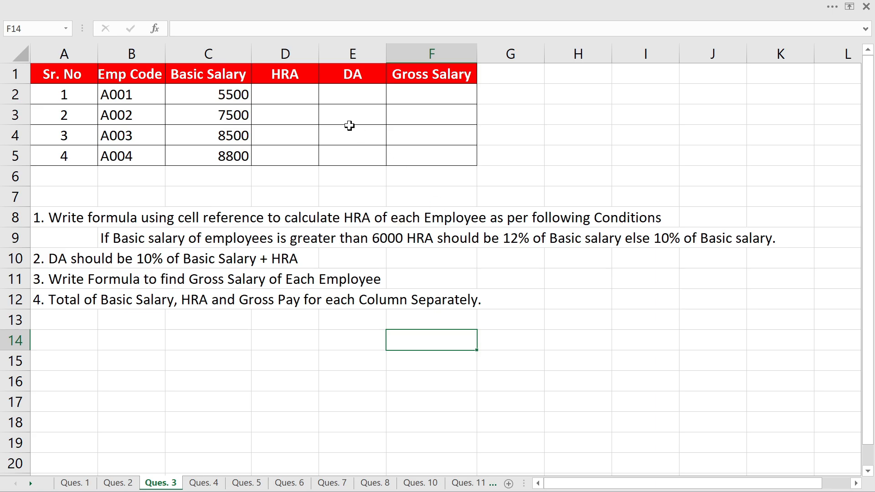
- Begin an IF formula in HRA cell D2 that tests whether the basic salary is above 6000 (C2>6000)
left_click(279, 94)
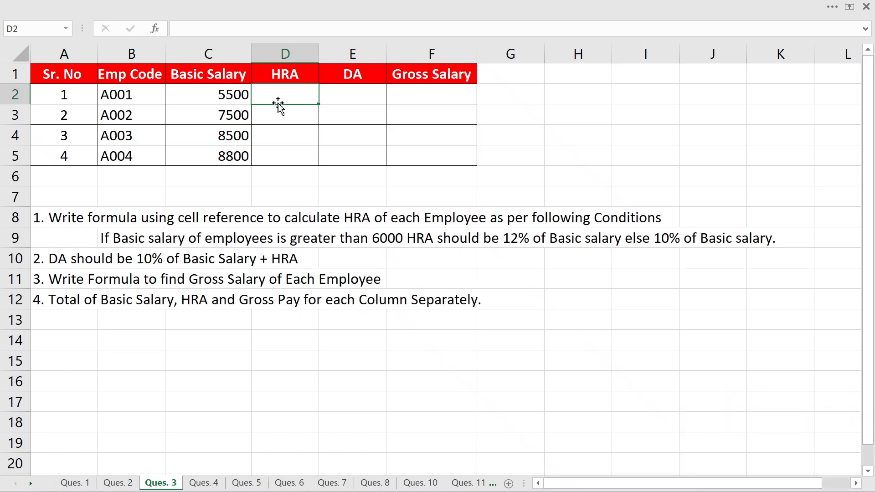
left_click(227, 95)
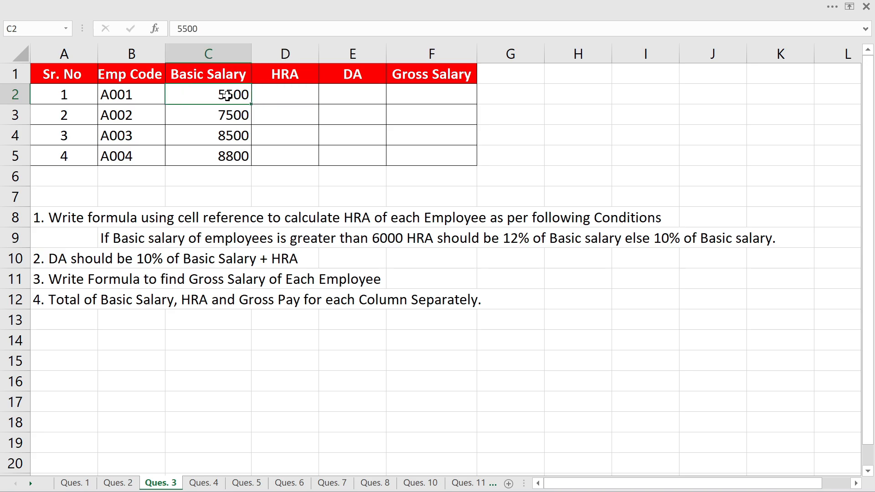
left_click(293, 97)
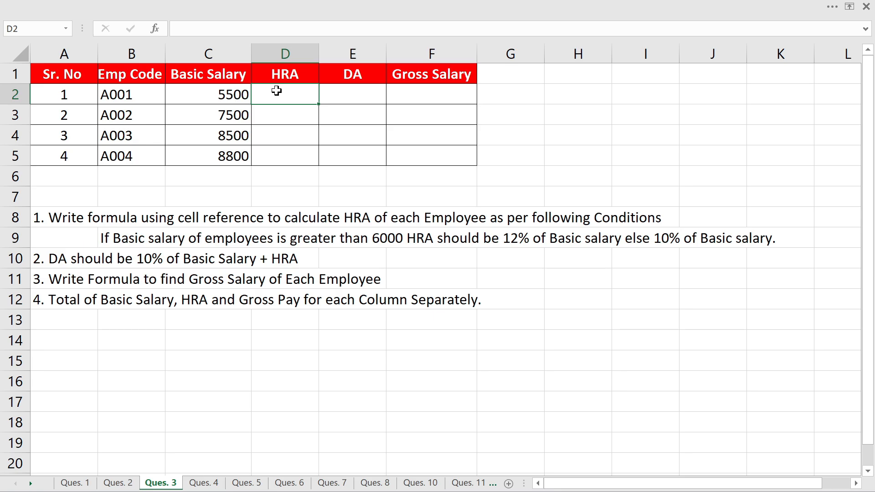
type("=")
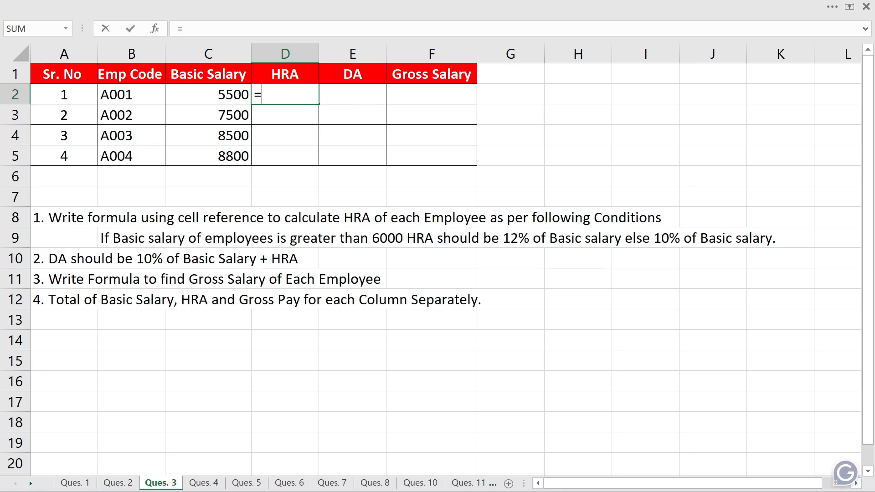
type("if")
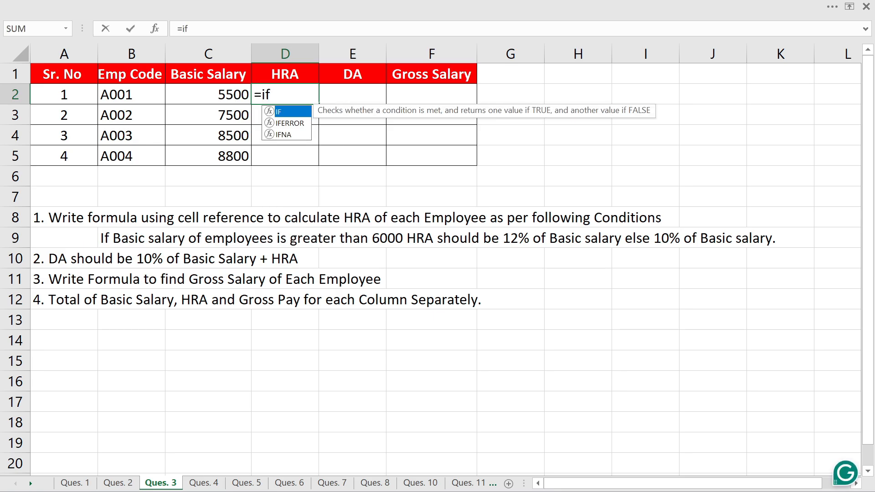
double_click(289, 111)
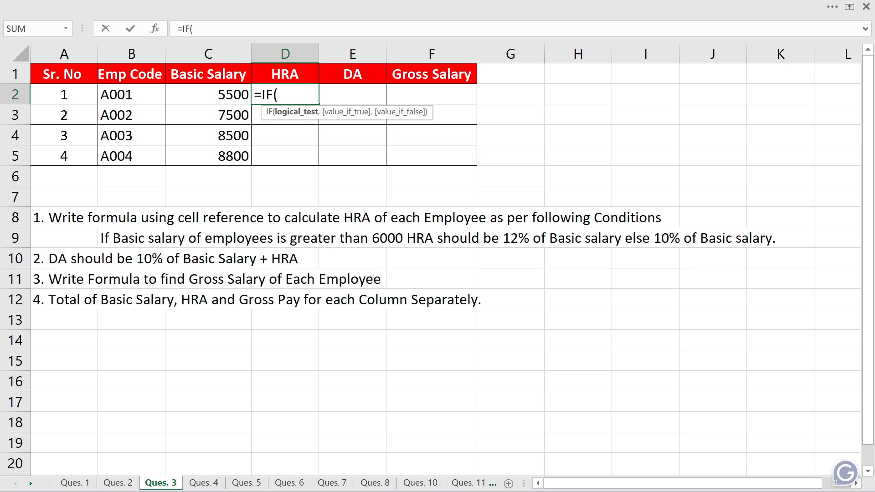
left_click(227, 94)
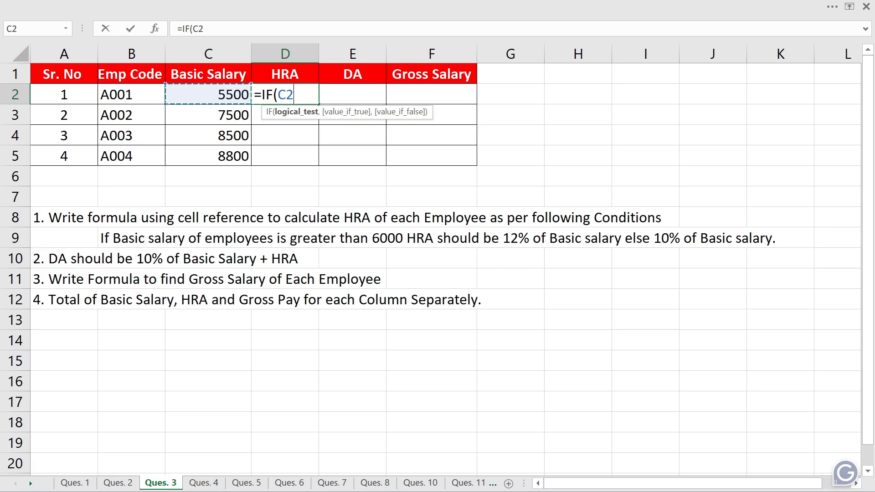
type(">6000")
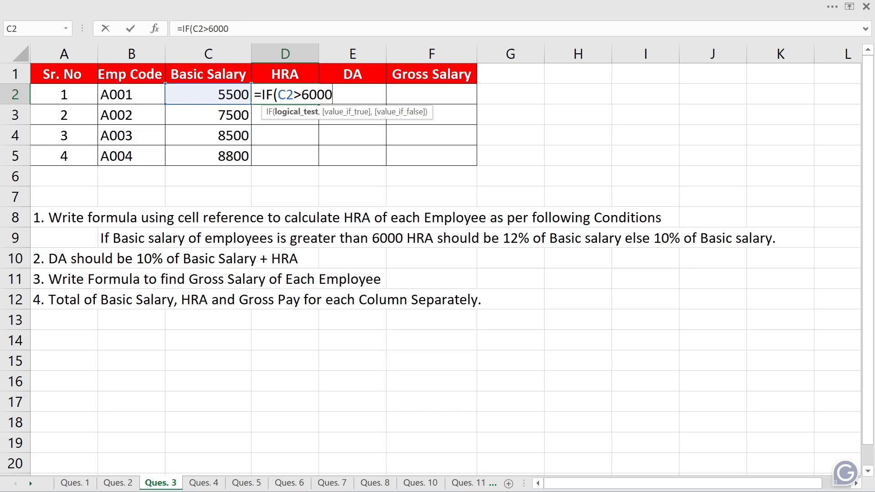
- Give the IF formula in D2 the value-if-true argument C2*12/100
type(",\"")
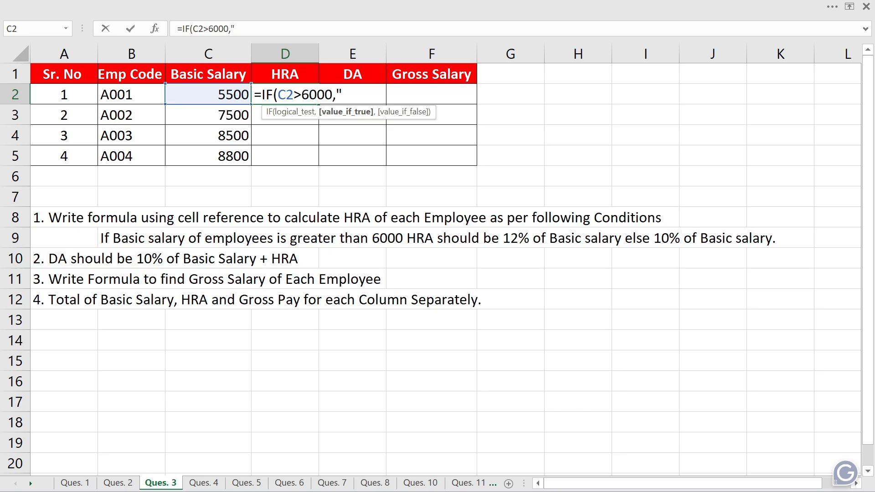
type("bad")
key("BackSpace")
key("BackSpace")
key("BackSpace")
key("BackSpace")
left_click(225, 94)
type("*")
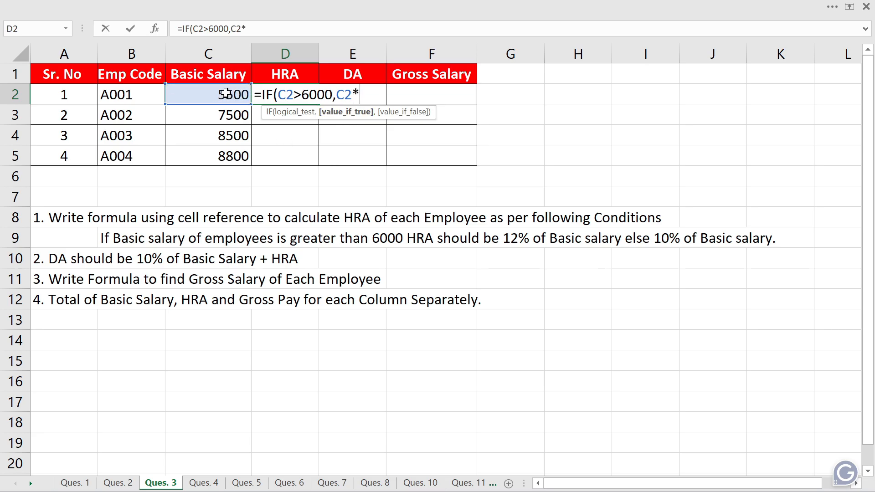
type("12/100")
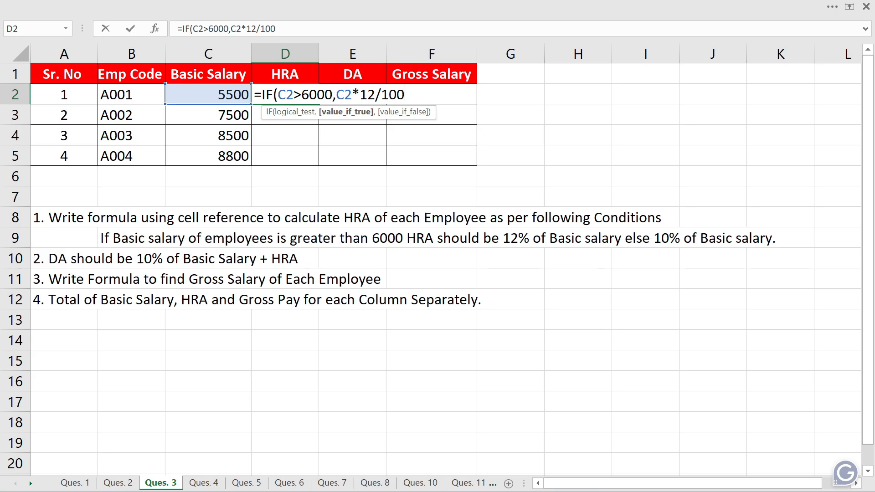
- Complete the D2 IF formula with the value-if-false argument C2*10/100 and enter it
type(",")
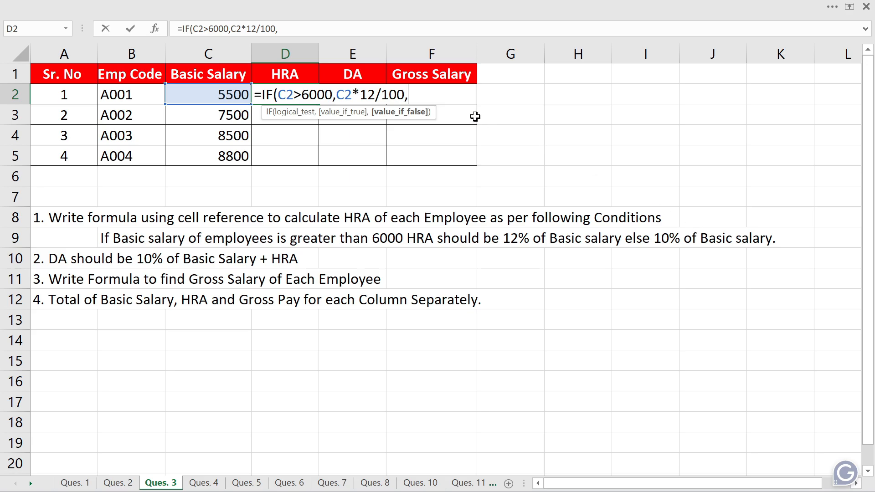
left_click(224, 96)
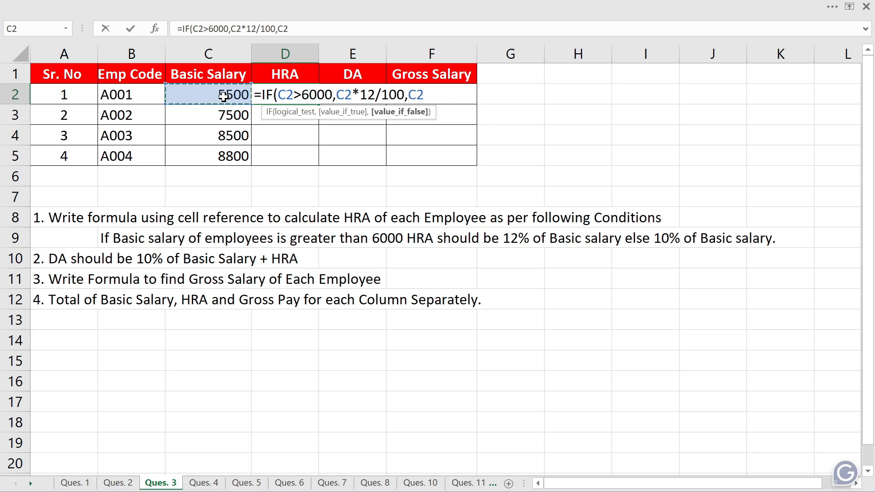
type("*10/1")
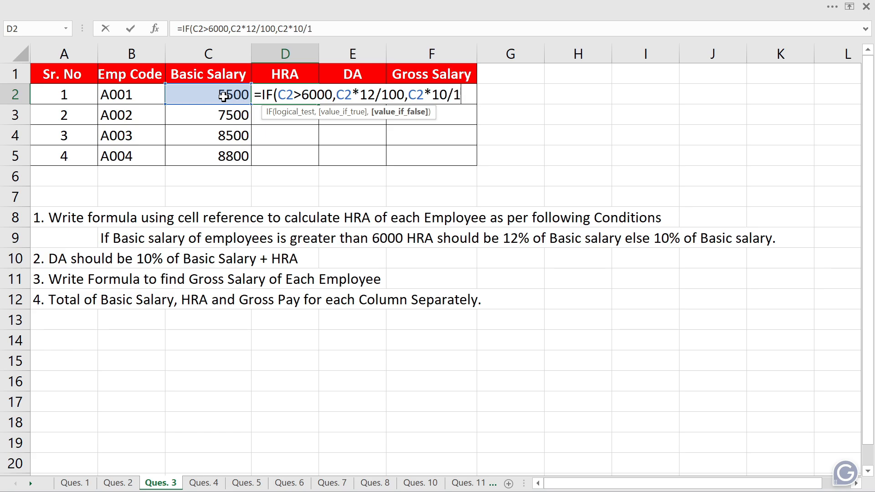
type("00)")
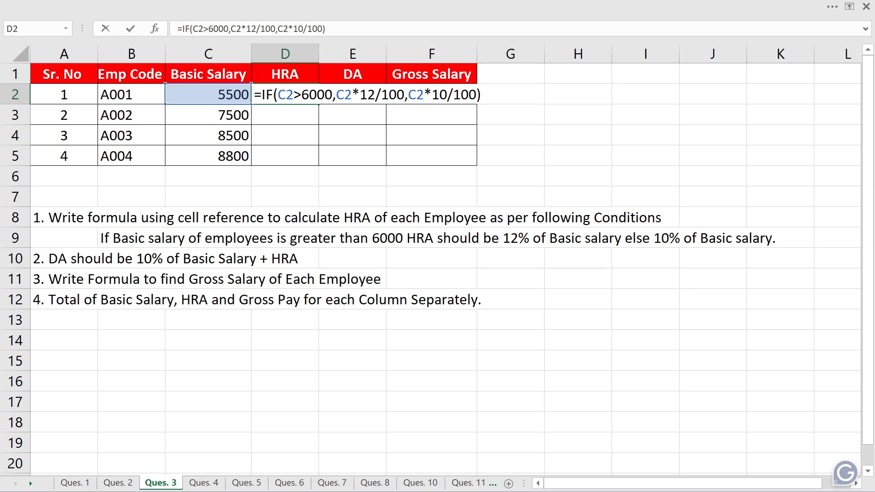
key("Return")
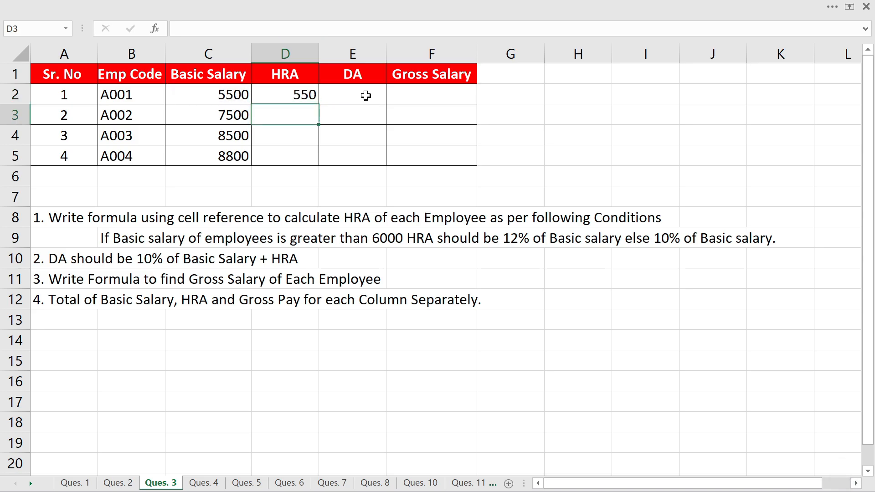
- Evaluate the logical test C2>6000 within the HRA formula in D2
key("F2")
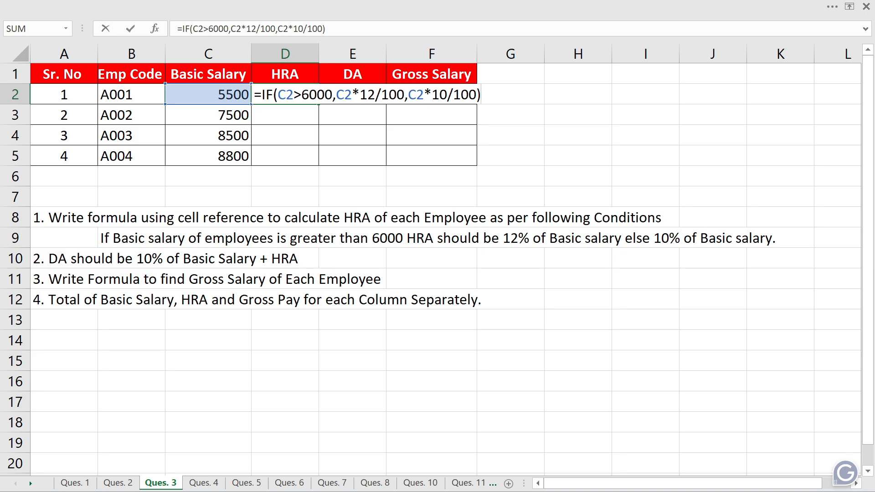
left_click_drag(278, 95, 333, 94)
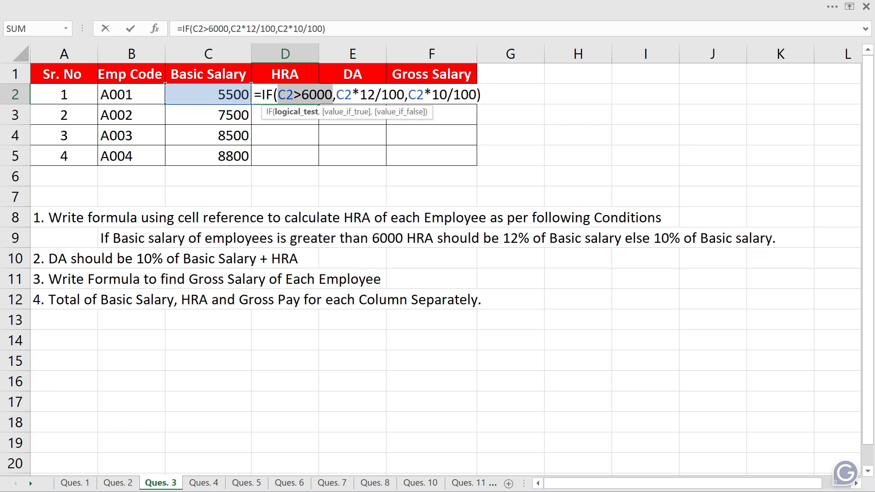
key("F9")
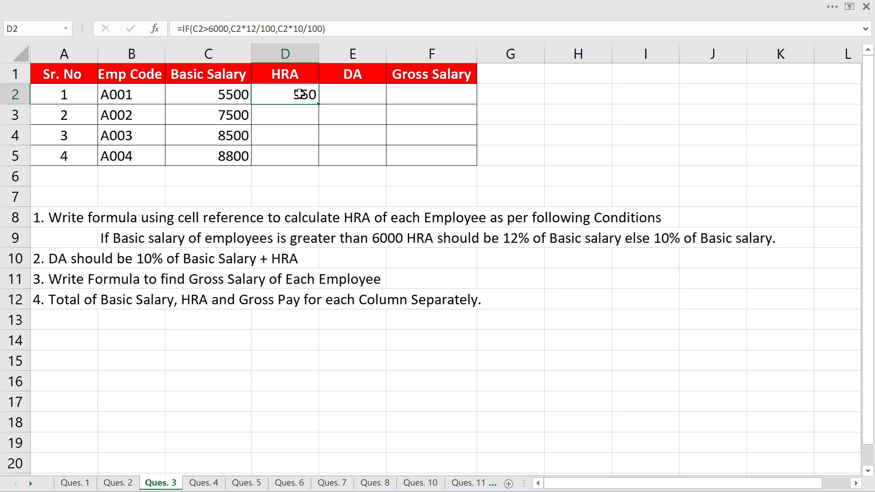
- Set the basic salary of employee A001 in C2 to 7000 to test the HRA formula
left_click(232, 92)
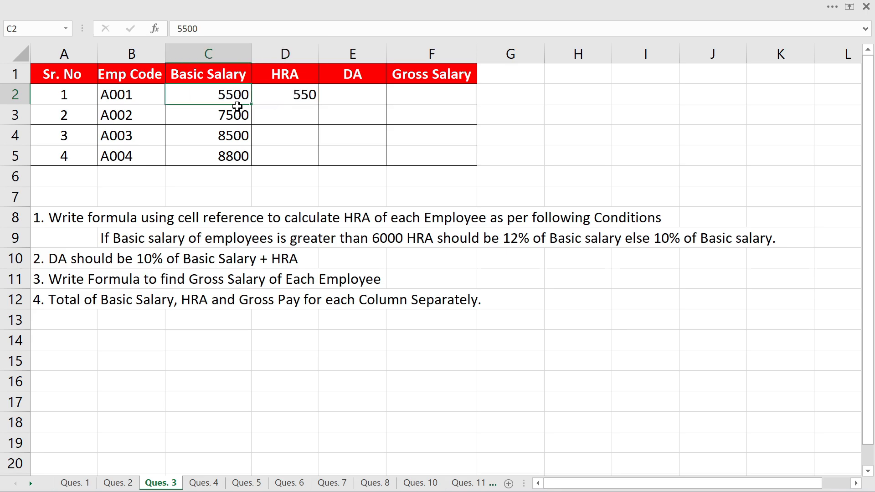
type("7000")
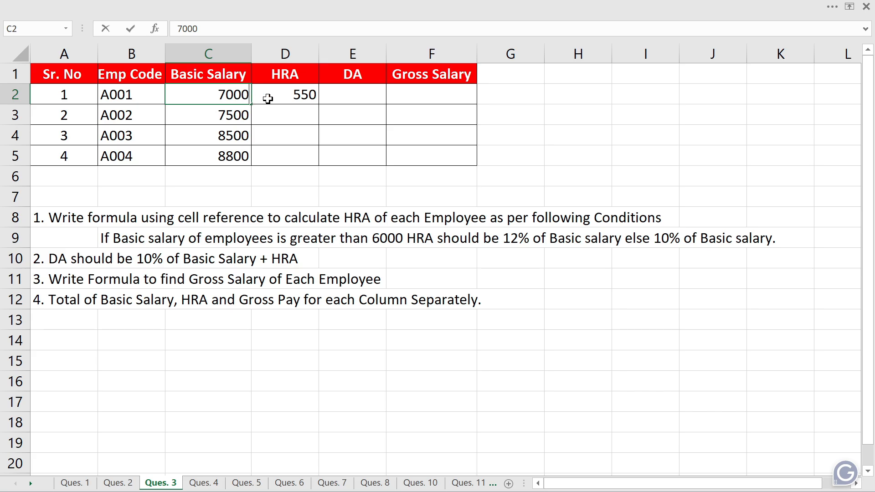
key("Return")
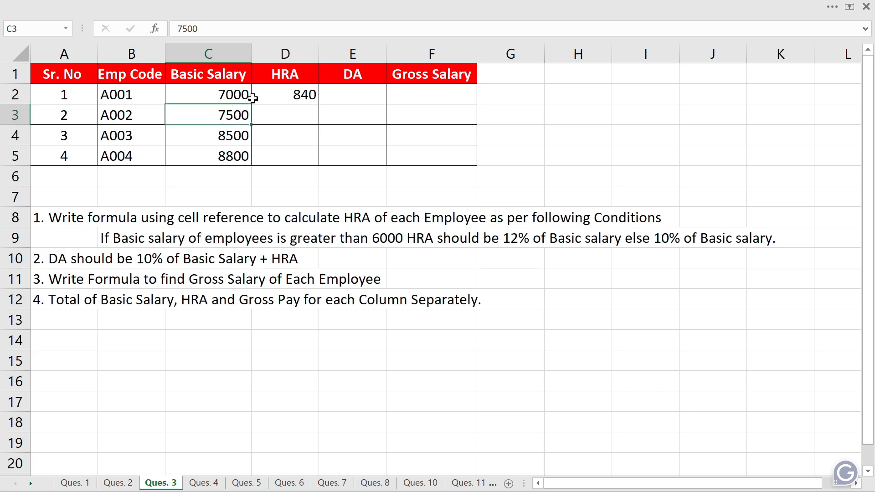
- Copy the HRA formula from D2 down through D5 for the remaining employees
left_click(295, 94)
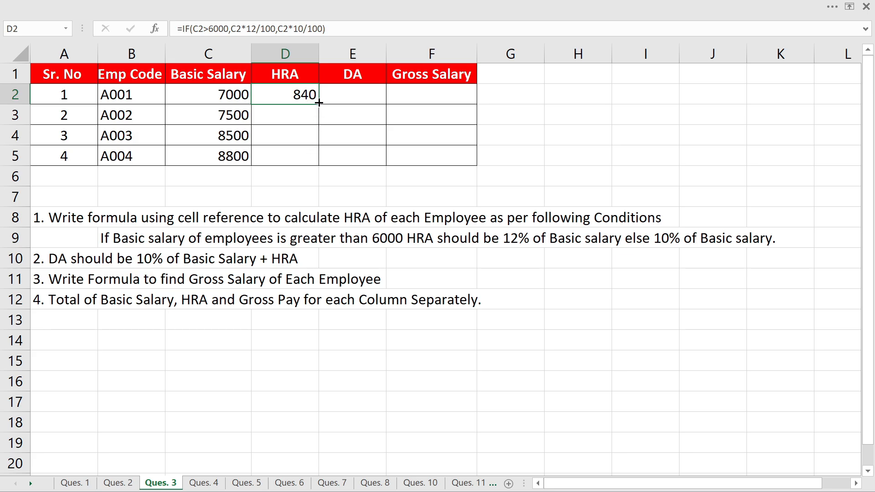
left_click_drag(318, 103, 318, 164)
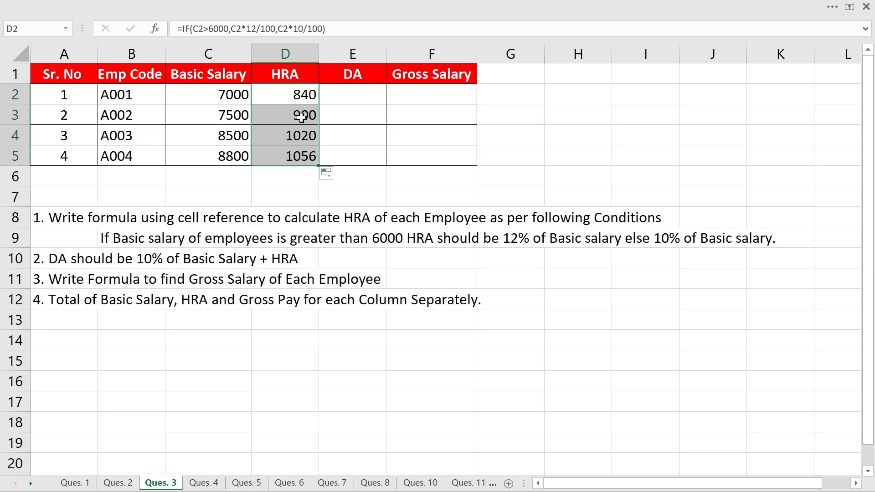
left_click(303, 94)
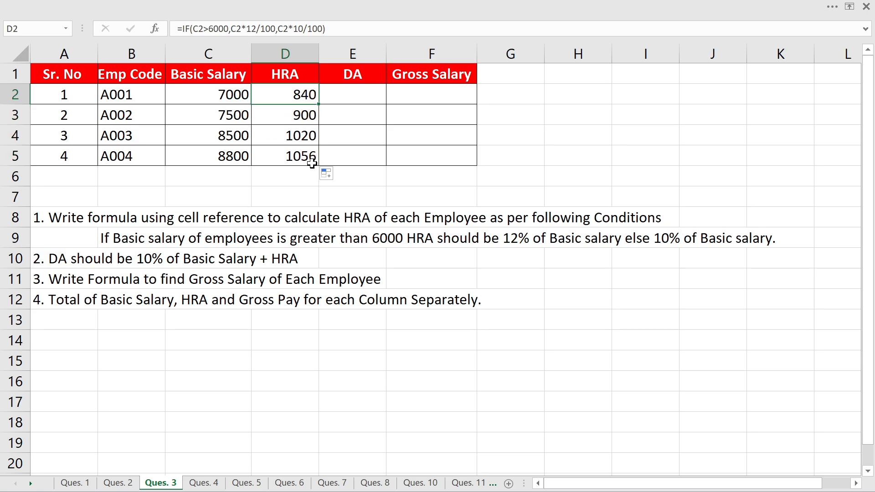
- Set the basic salary of employee A003 in C4 to 4000 to test the copied HRA formula
left_click(223, 135)
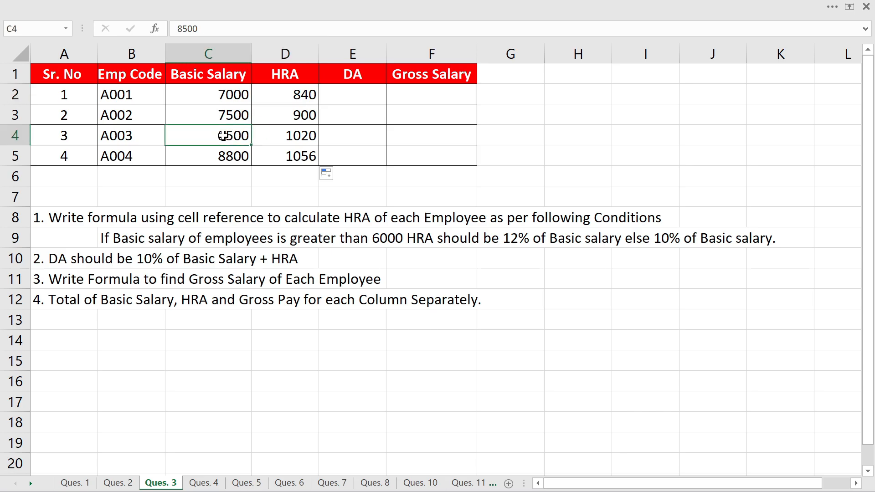
type("4000")
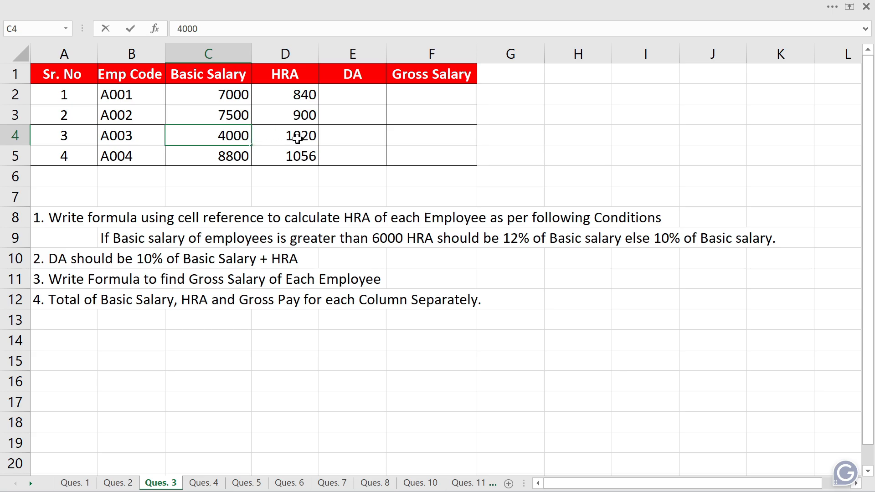
key("Return")
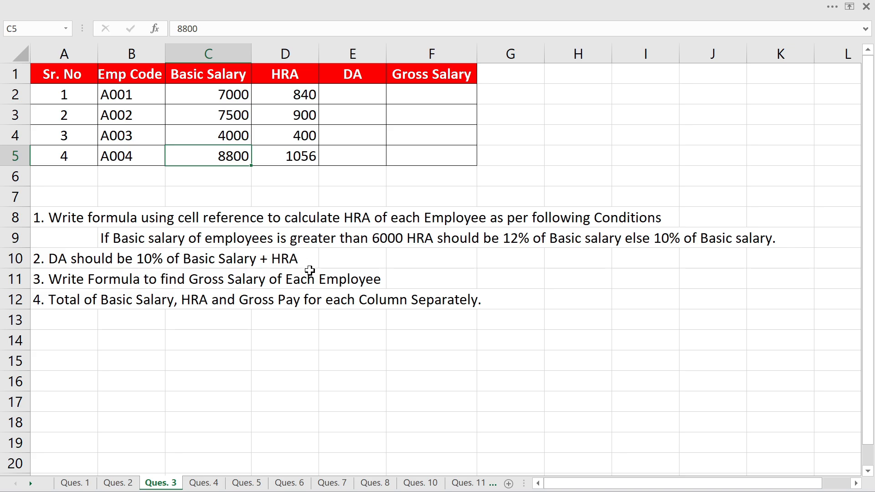
- Widen the DA column to roughly two and a third times its width to make room for the formula
left_click(374, 95)
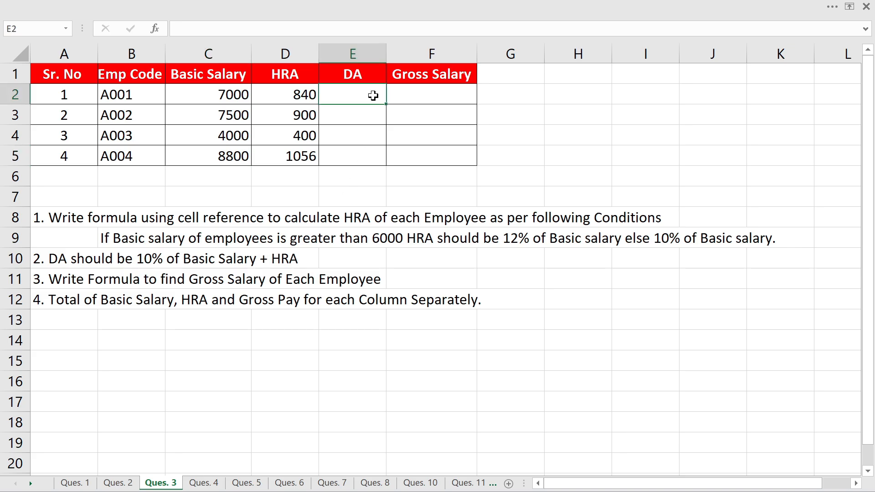
left_click_drag(386, 54, 477, 62)
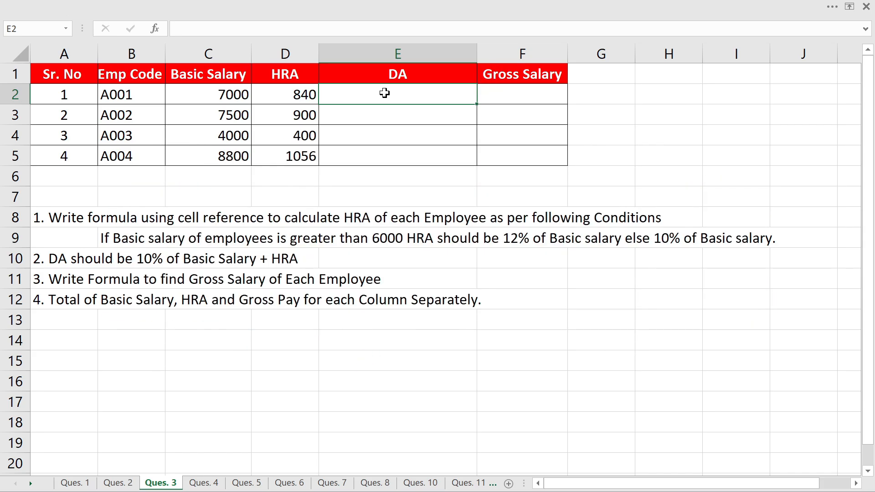
- Enter =SUM(C2:D2)*10/100 in E2 to calculate DA and copy the formula down through E5
type("=")
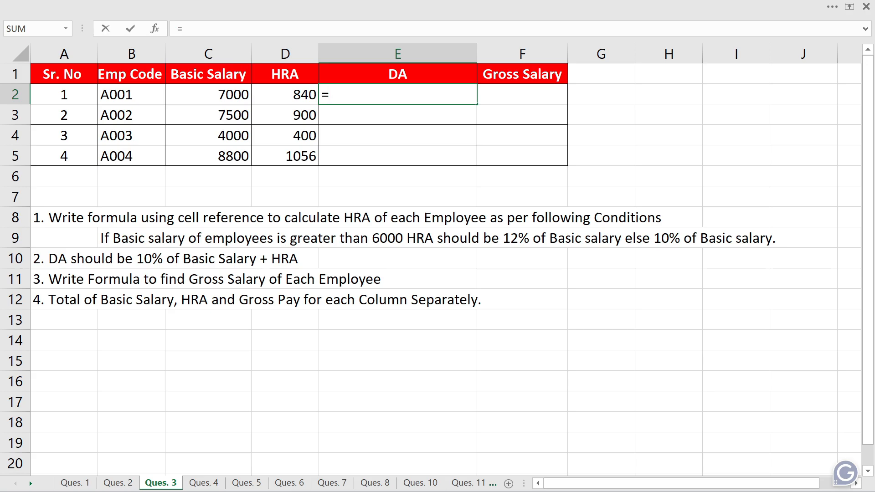
type("su")
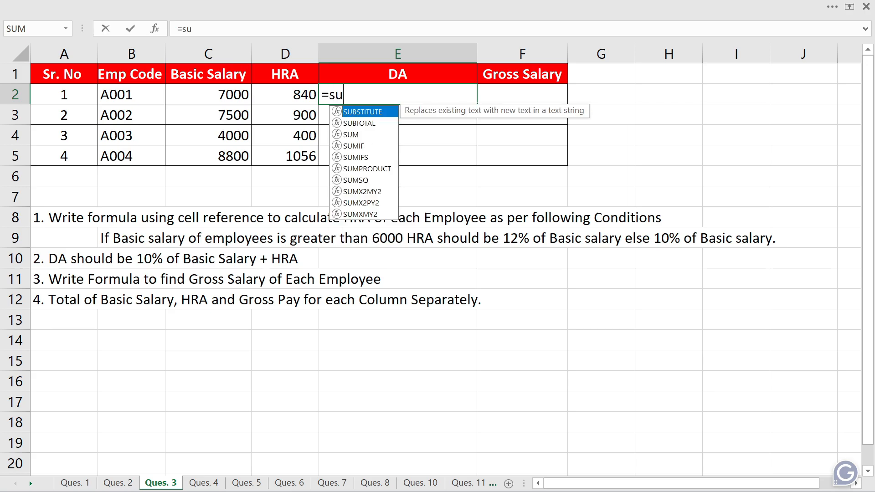
type("m")
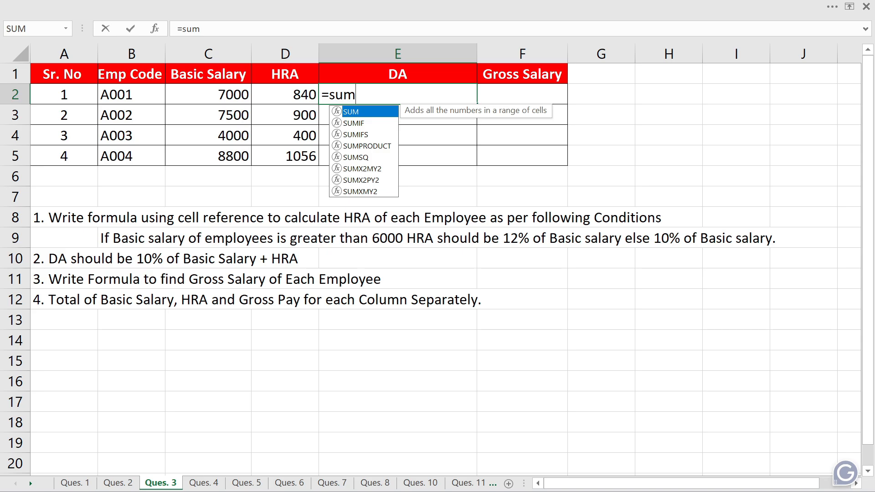
key("Tab")
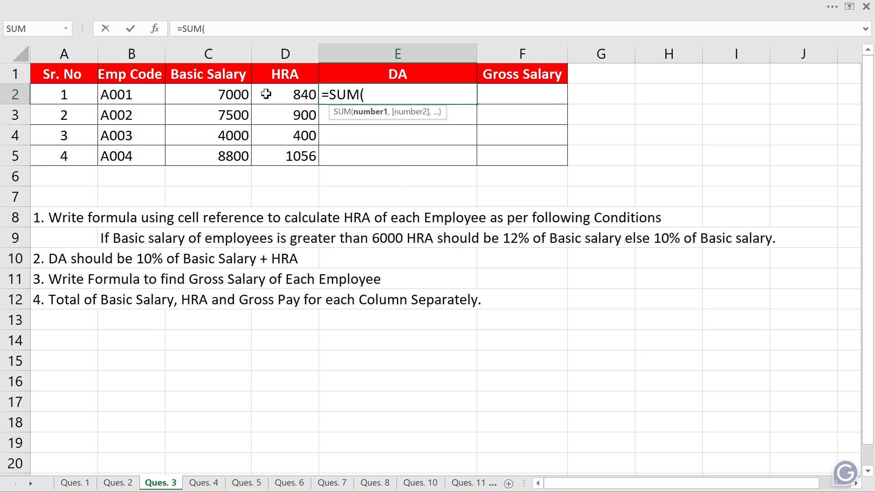
left_click(219, 94)
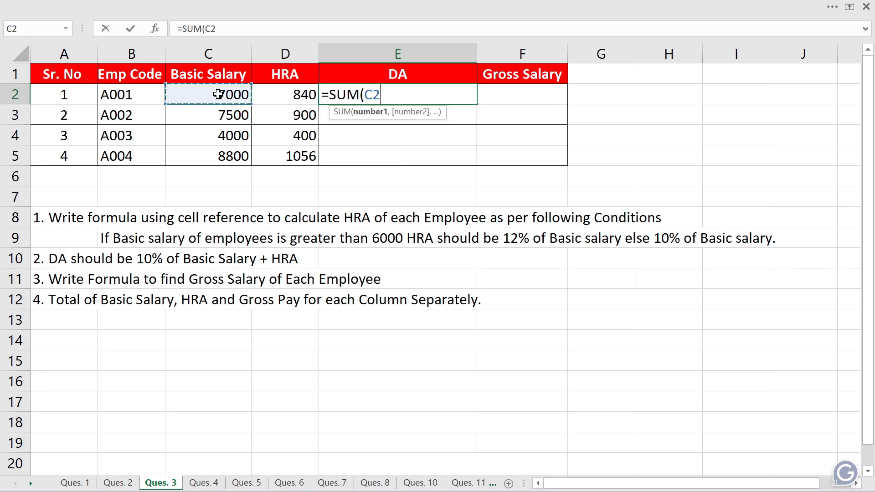
left_click_drag(218, 94, 289, 94)
type(")")
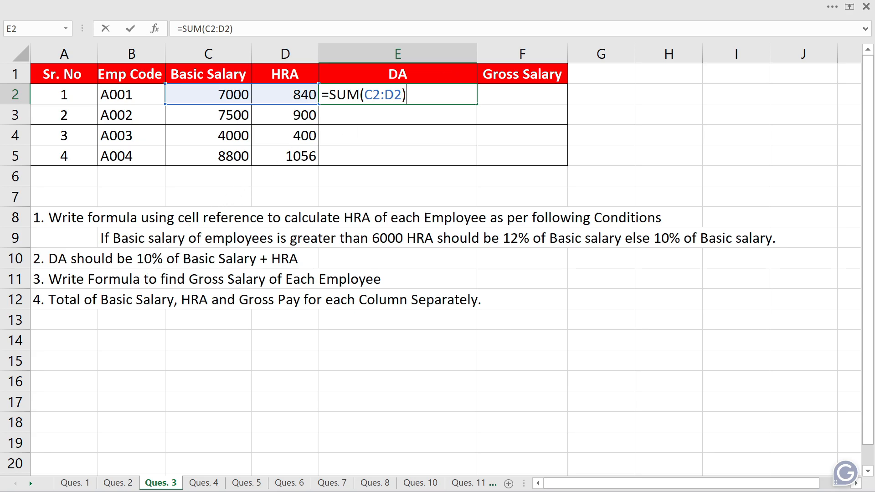
type("*10/100")
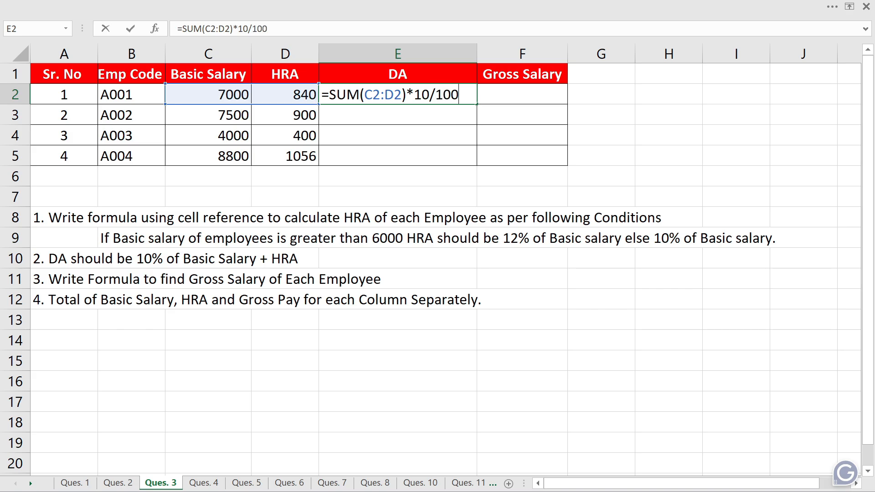
key("Return")
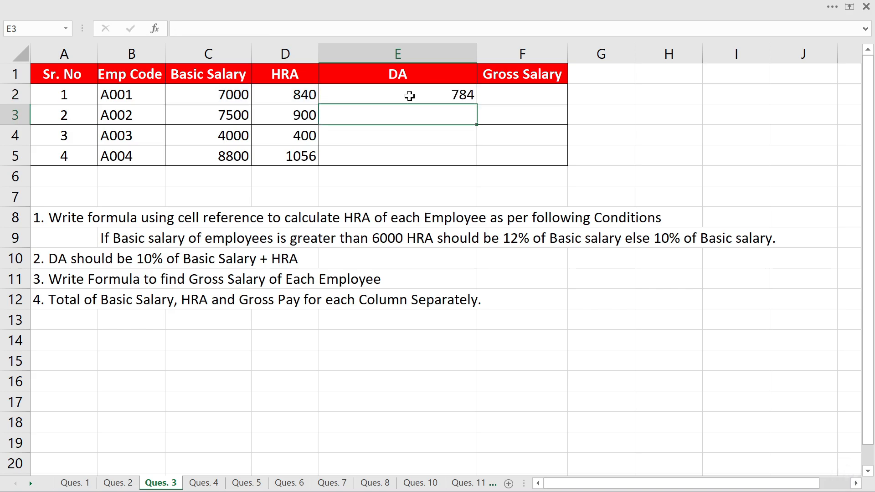
left_click(454, 95)
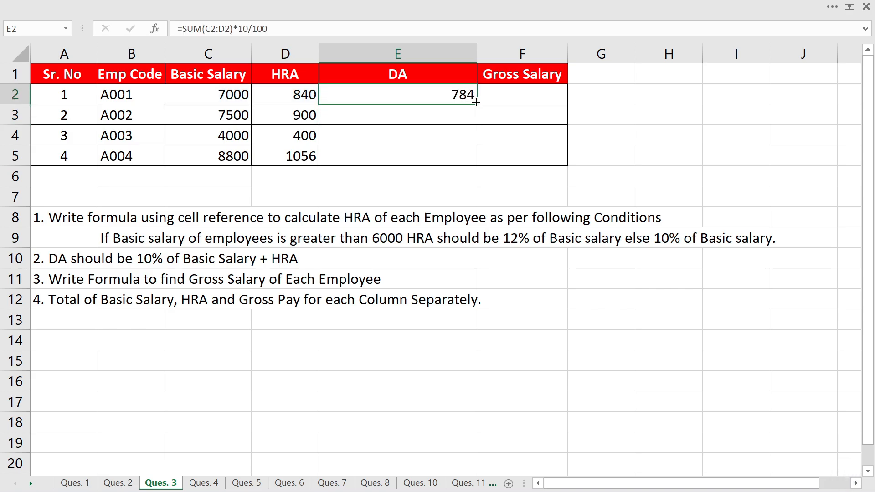
left_click_drag(476, 104, 475, 160)
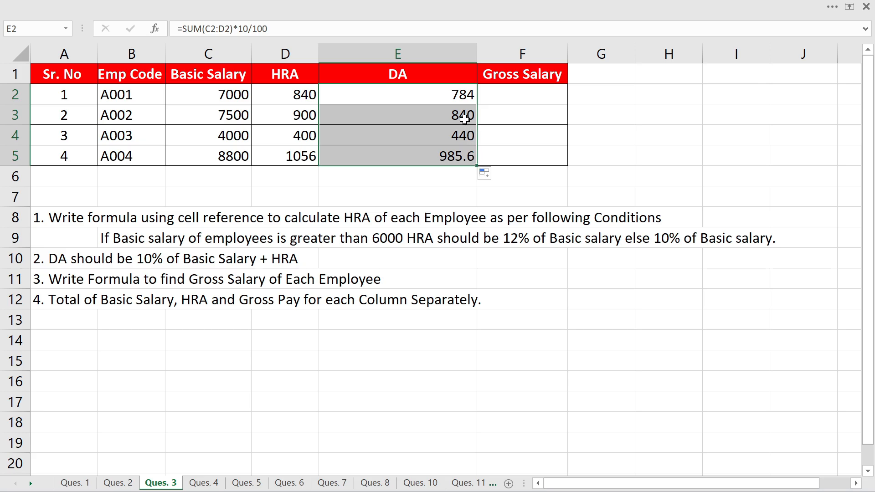
- Evaluate the SUM(C2:D2) part and the whole expression within the DA formula in E2, discarding the edit
key("F2")
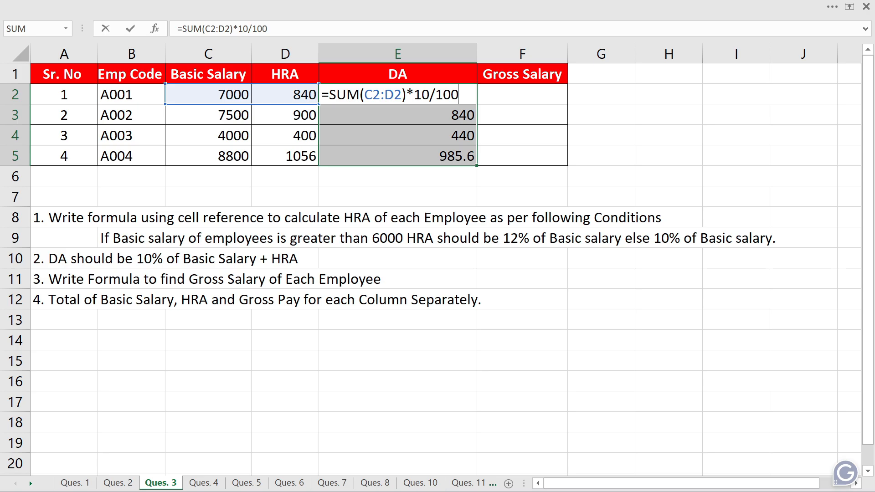
left_click_drag(329, 95, 407, 95)
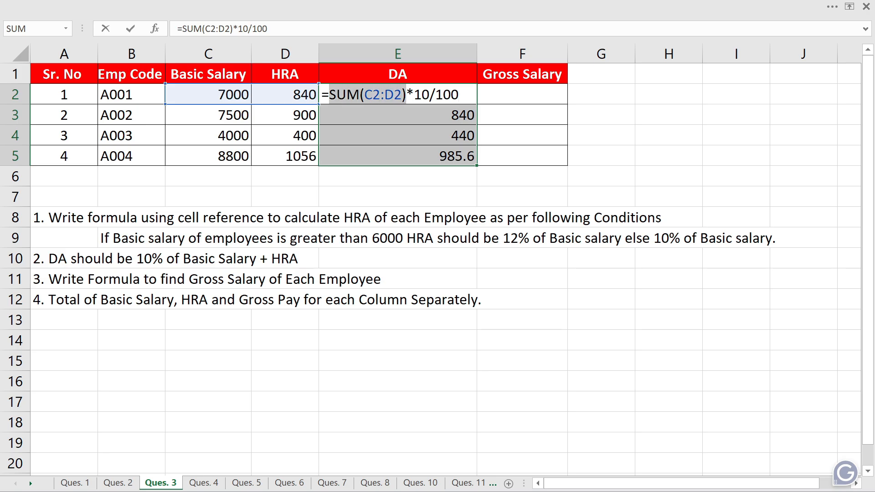
key("F9")
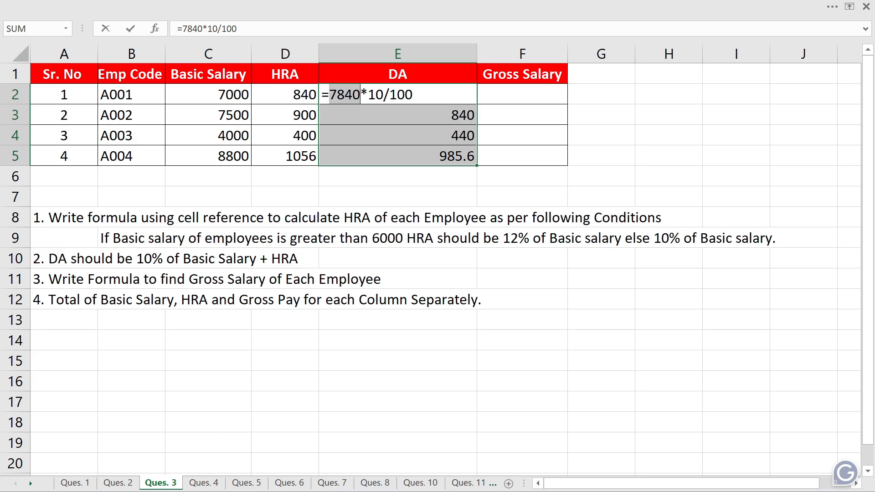
left_click_drag(329, 95, 413, 94)
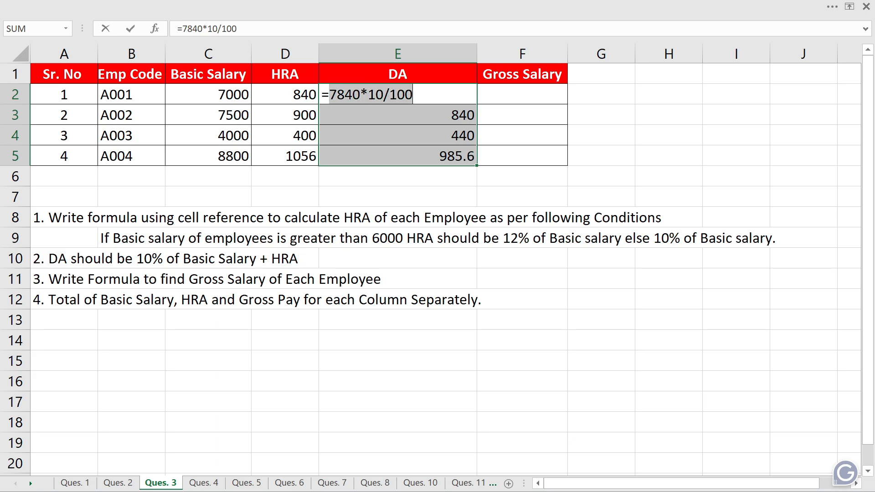
key("BackSpace")
key("BackSpace")
key("BackSpace")
key("BackSpace")
key("BackSpace")
key("BackSpace")
key("BackSpace")
key("BackSpace")
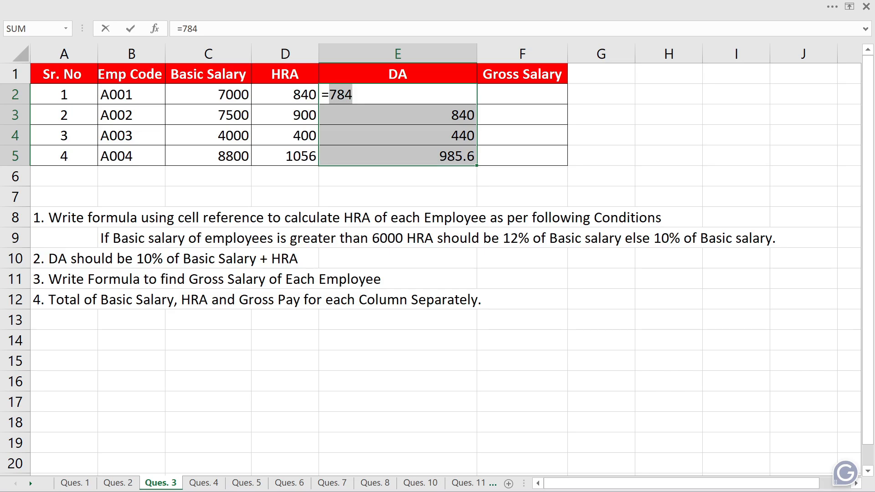
key("Escape")
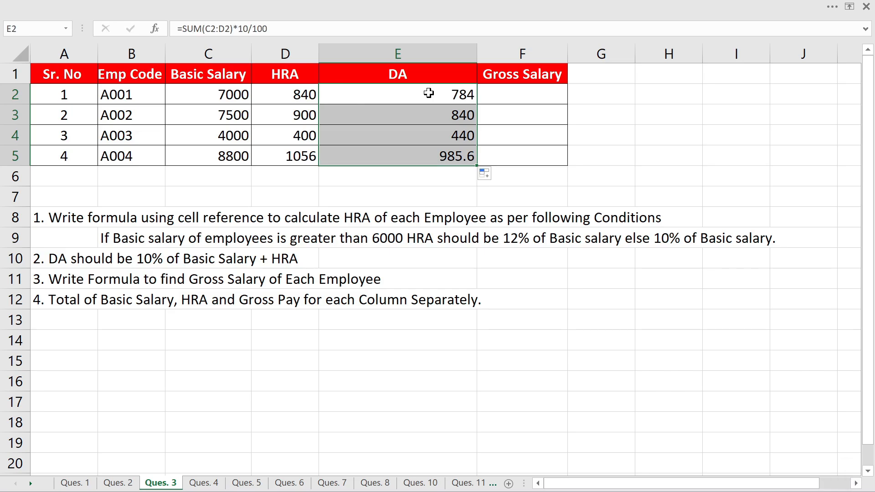
- Clear the DA formulas from E2 through E5 and select E2
key("Delete")
left_click(429, 93)
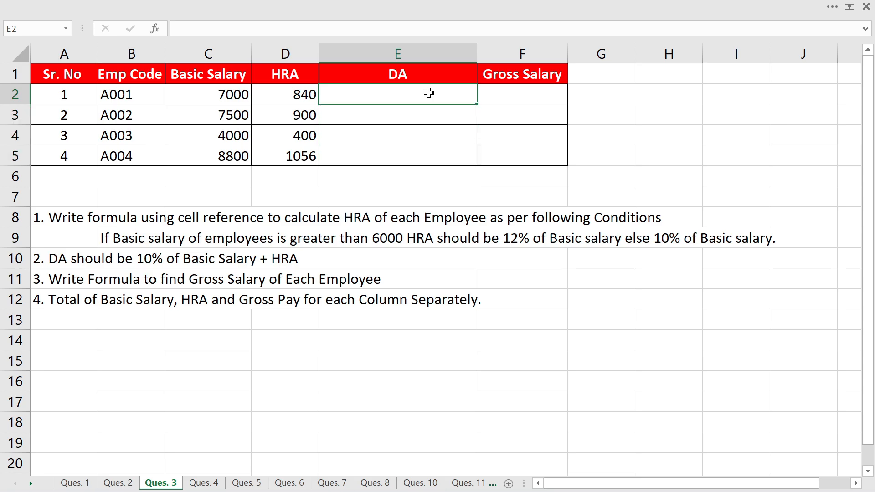
- Enter =(C2+D2)*10/100 in E2 to calculate DA as 10% of basic salary plus HRA
type("=")
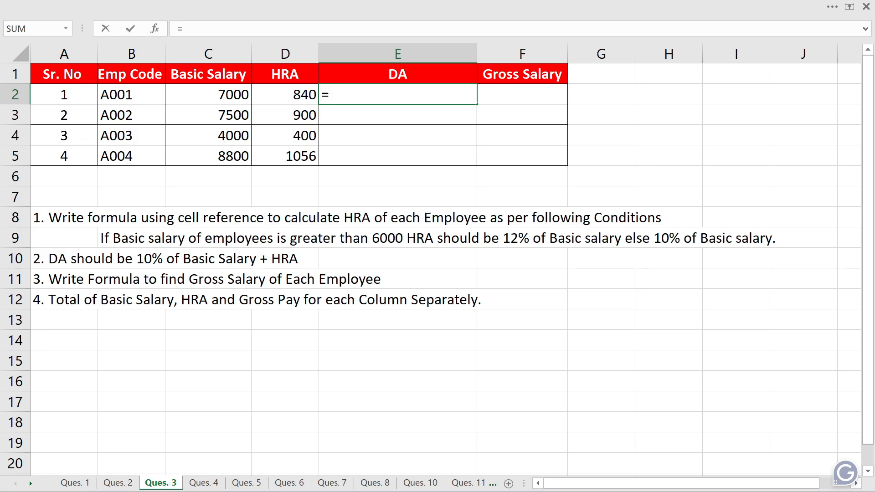
type("(")
left_click(223, 93)
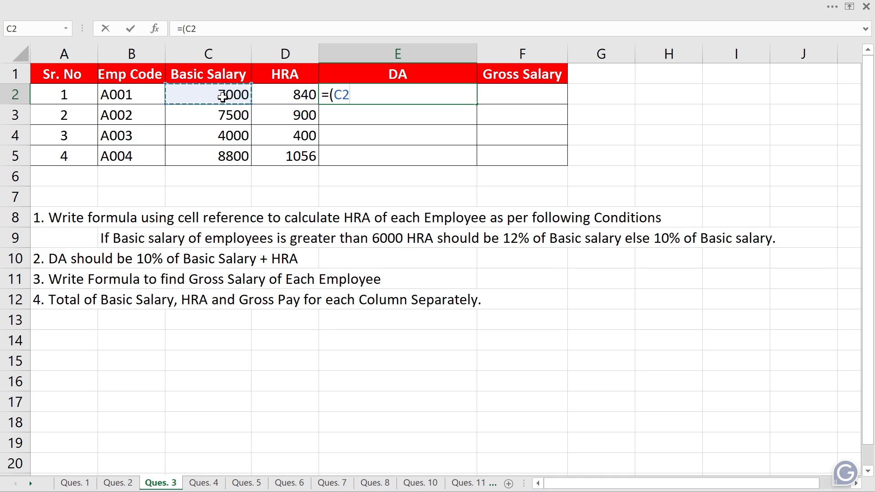
type("+d2")
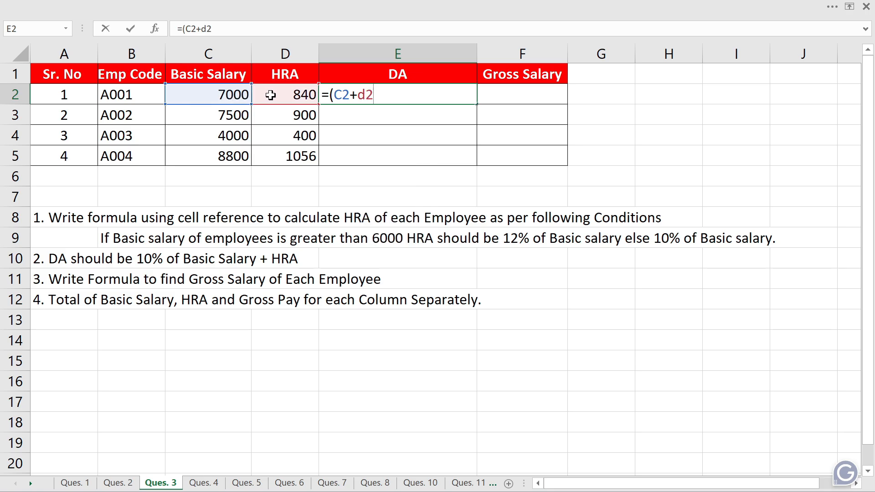
type(")*10/100")
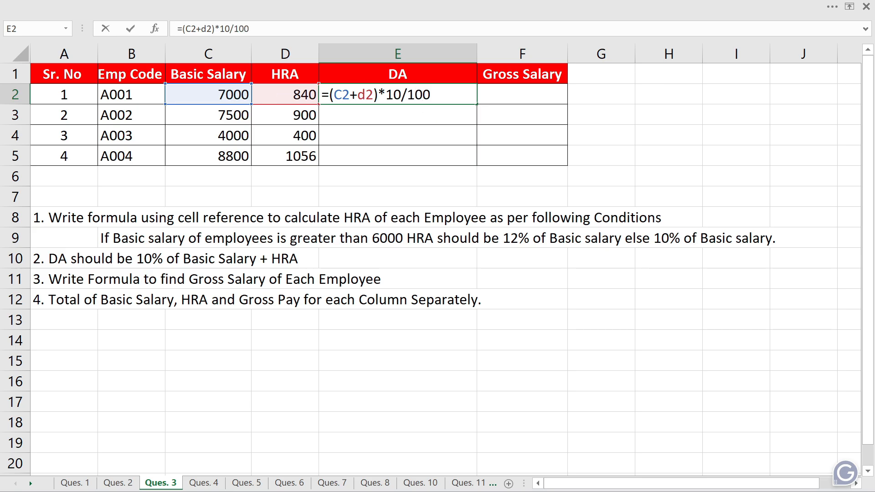
left_click_drag(329, 94, 377, 95)
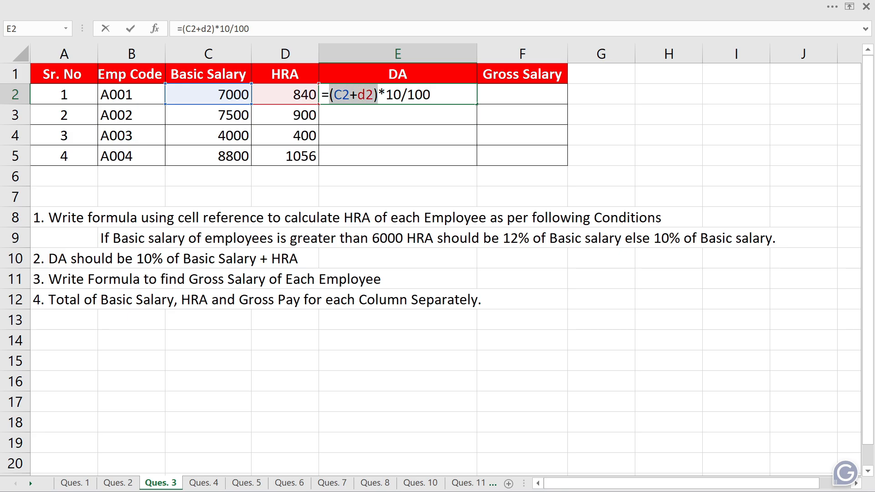
left_click(378, 94)
left_click_drag(377, 94, 431, 94)
key("Right")
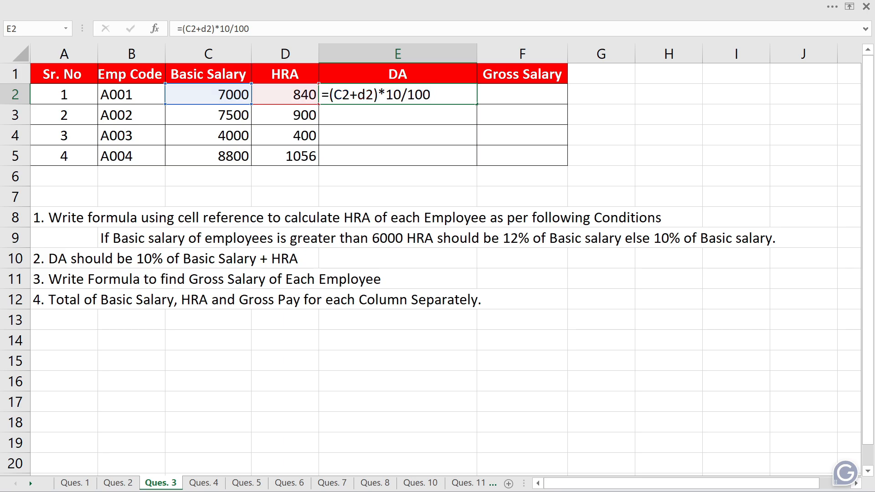
key("Return")
- Copy the DA formula from E2 down through E5 for the remaining employees
left_click(453, 98)
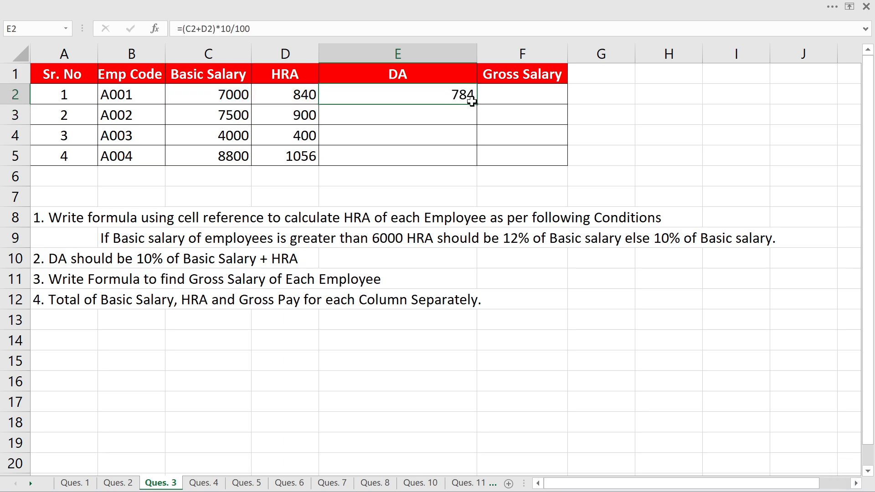
left_click_drag(476, 104, 474, 164)
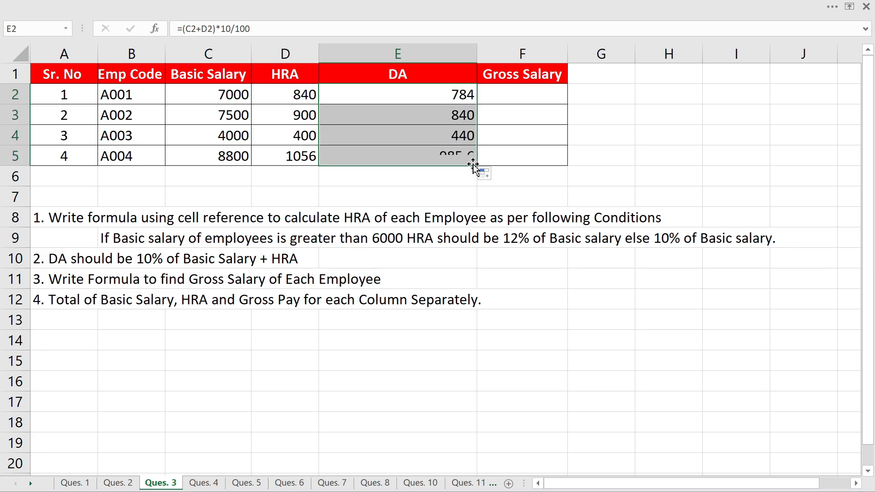
left_click(448, 152)
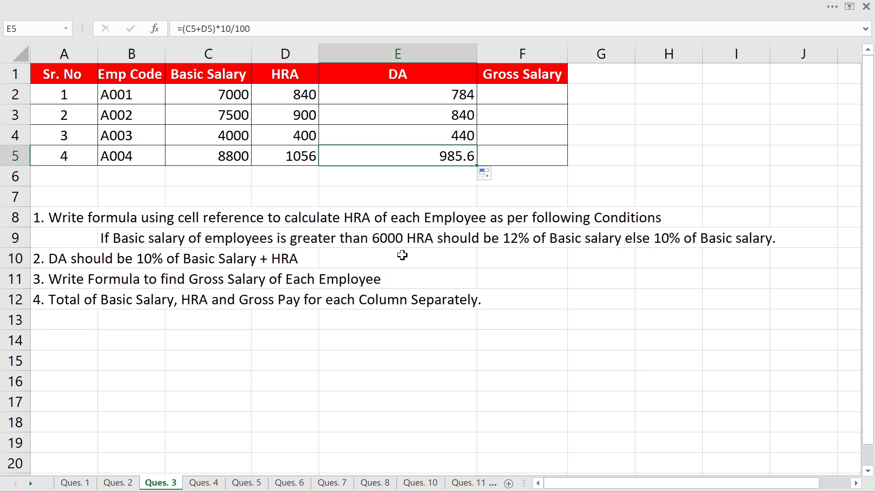
- Enter =SUM(C2:E2) in F2 to calculate the first employee's gross salary from basic salary, HRA and DA
left_click(513, 98)
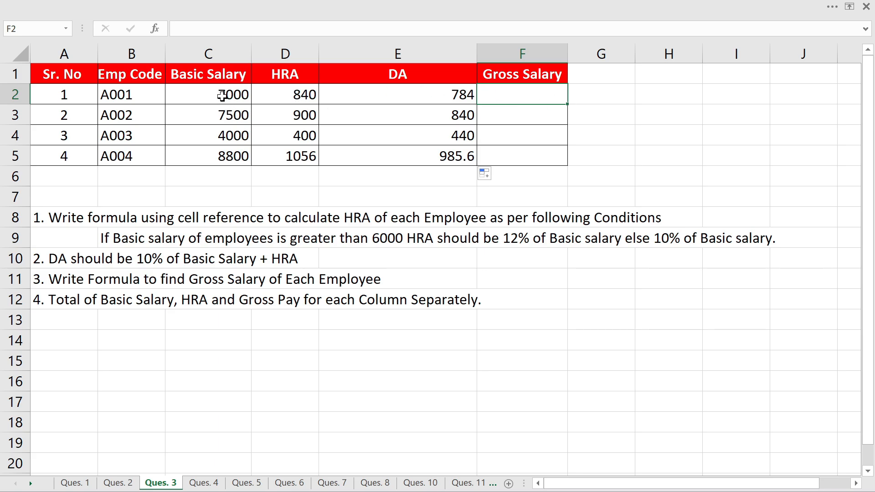
left_click_drag(232, 103, 434, 89)
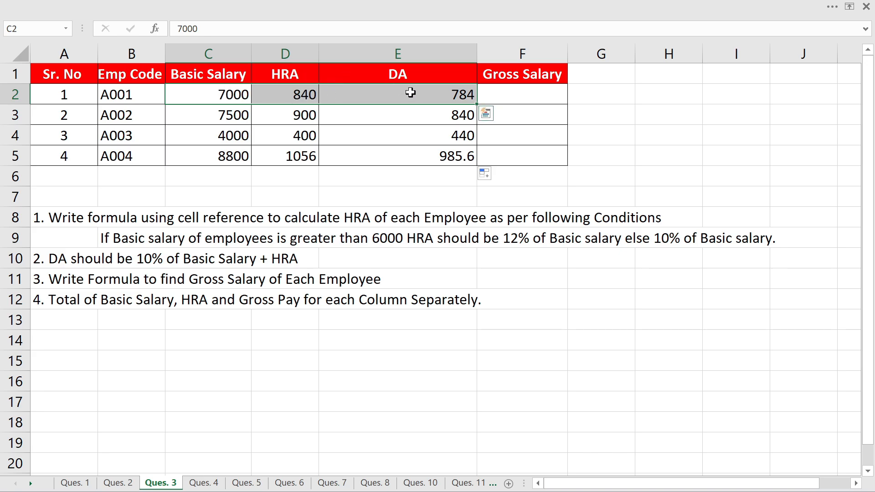
left_click(516, 93)
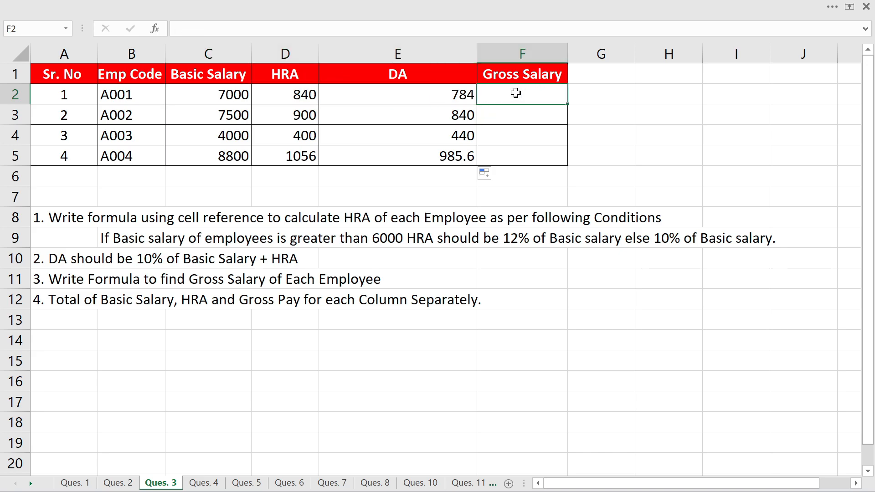
type("=sum")
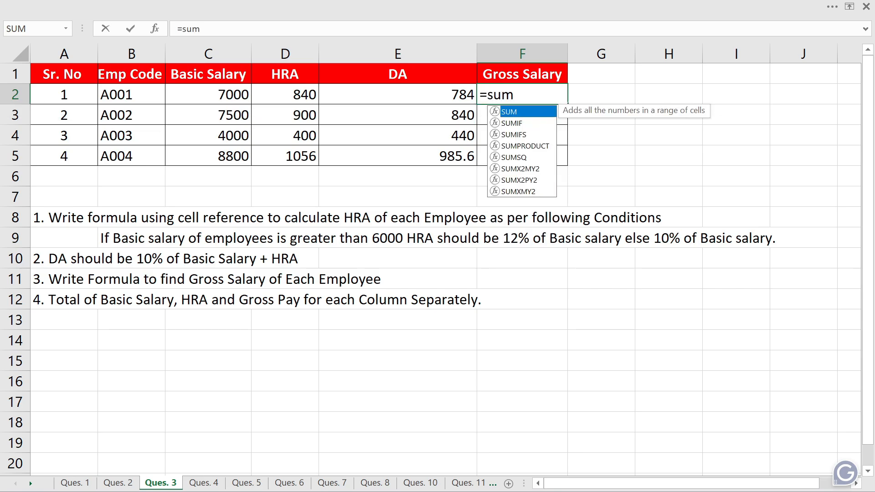
key("Tab")
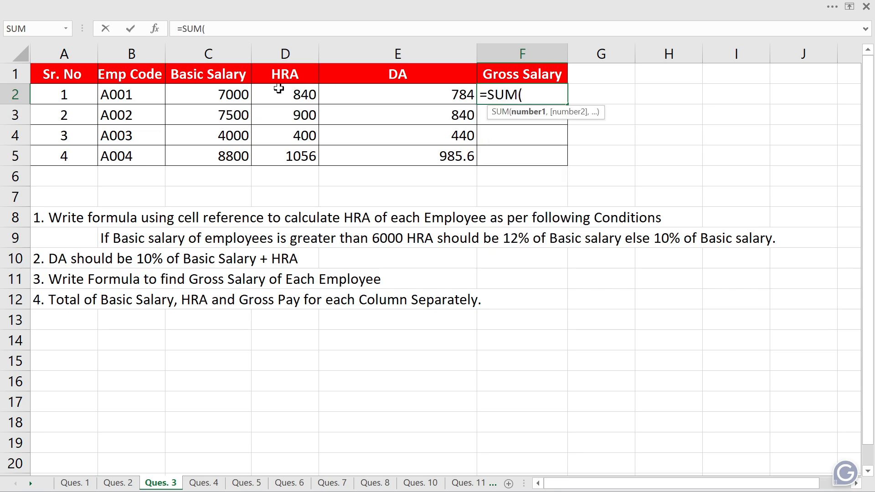
left_click_drag(231, 92, 371, 90)
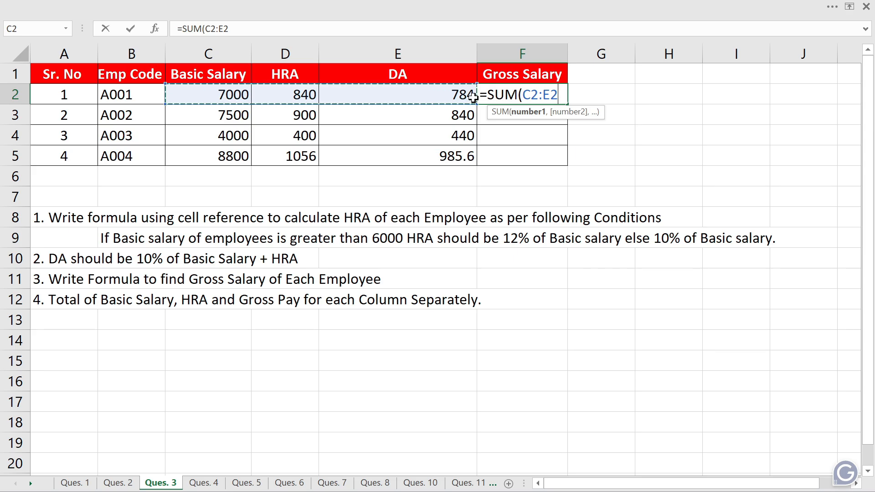
type(")")
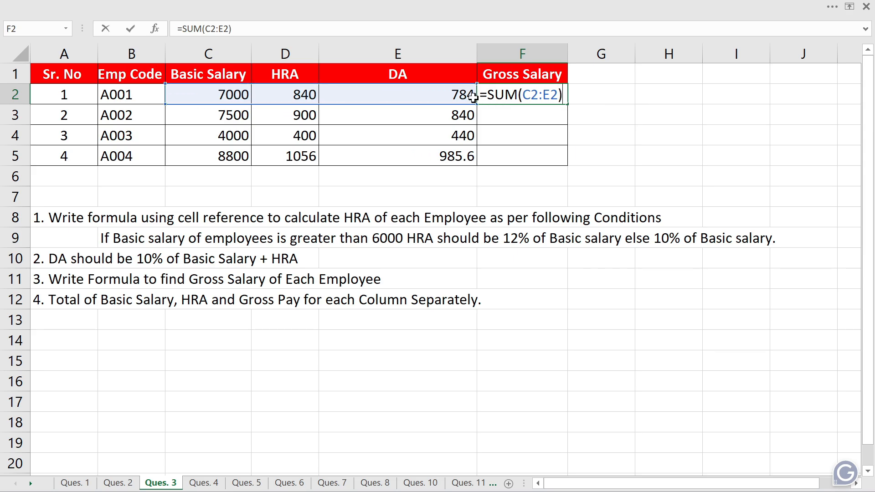
key("Return")
- Copy the gross salary formula from F2 down through F5 for the remaining employees
left_click(545, 92)
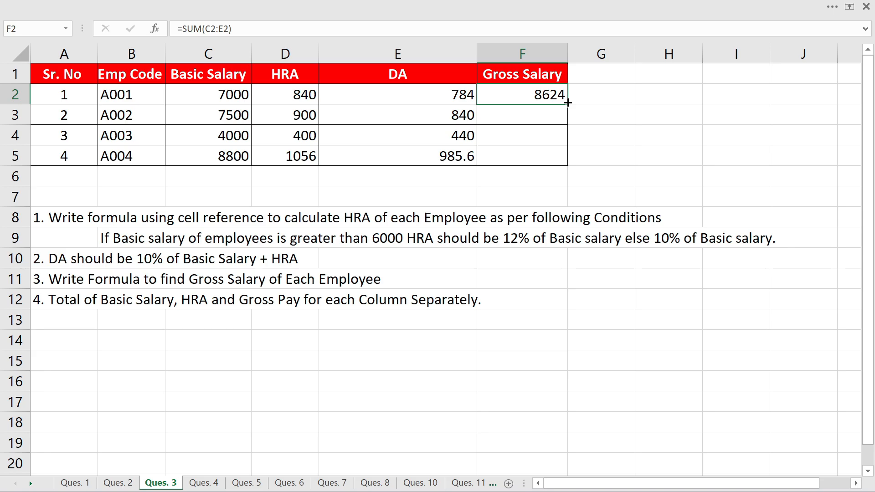
left_click_drag(568, 103, 565, 165)
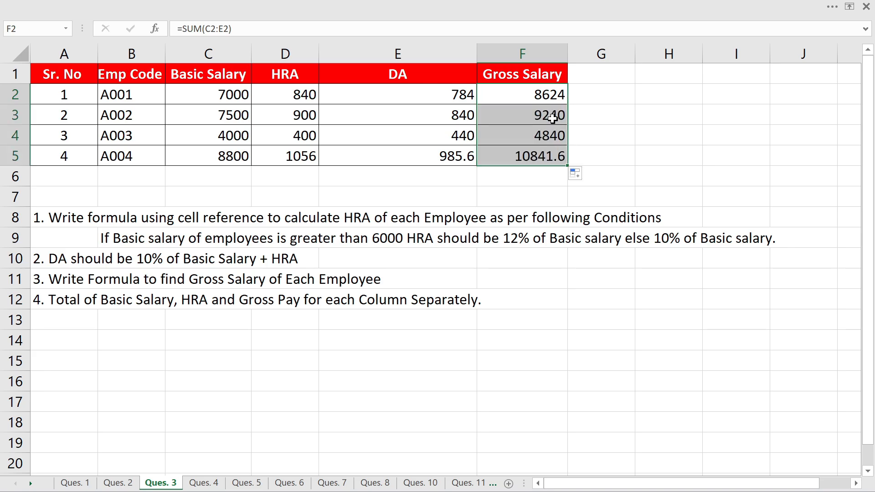
left_click(559, 148)
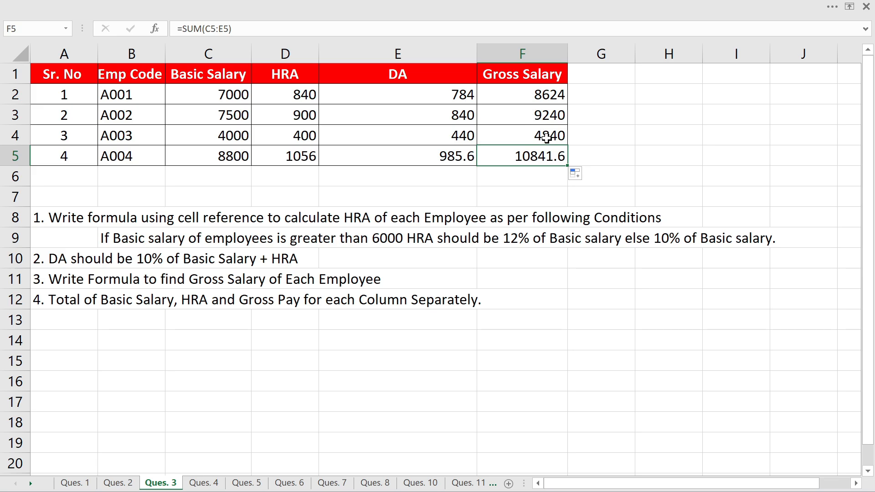
left_click_drag(546, 97, 546, 160)
left_click(284, 261)
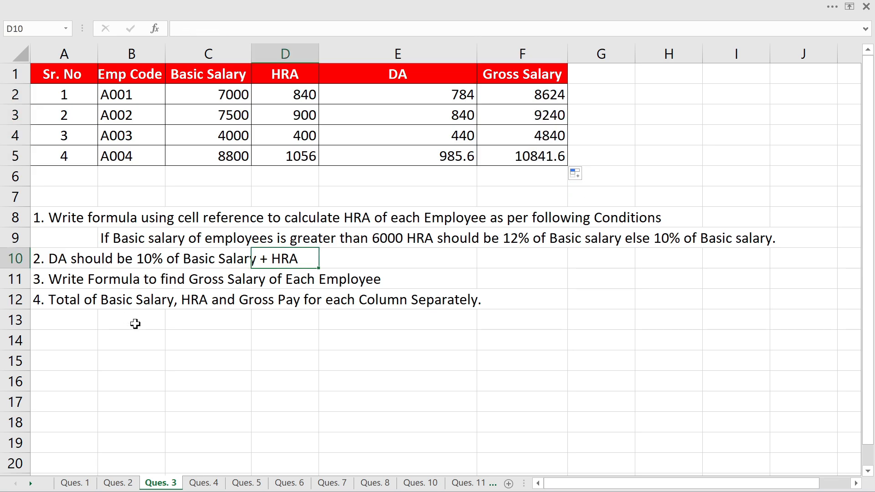
left_click(135, 323)
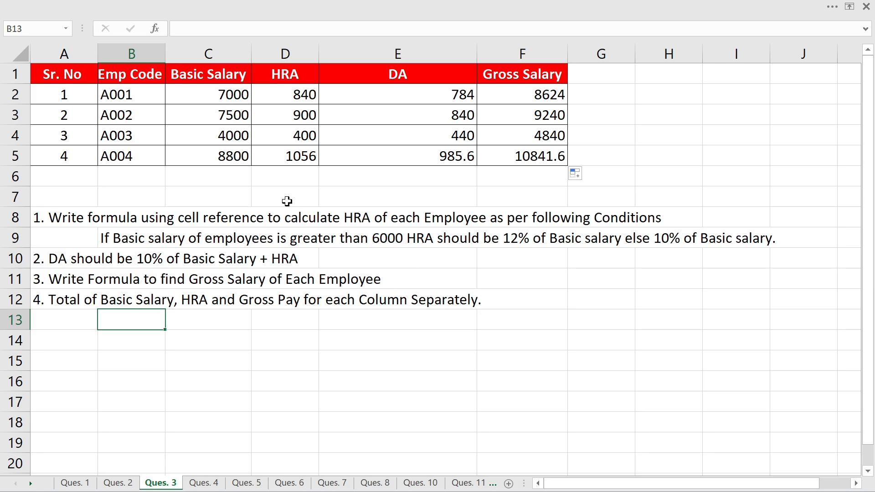
left_click(235, 176)
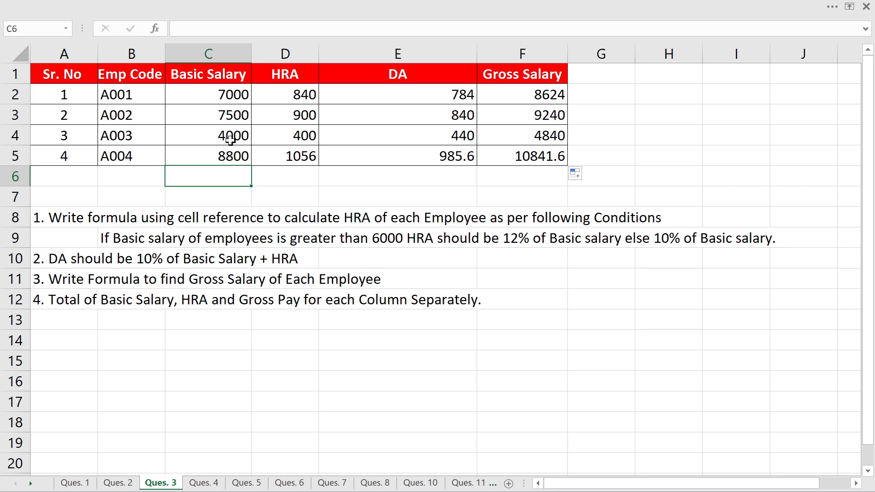
left_click(284, 174)
left_click(366, 176)
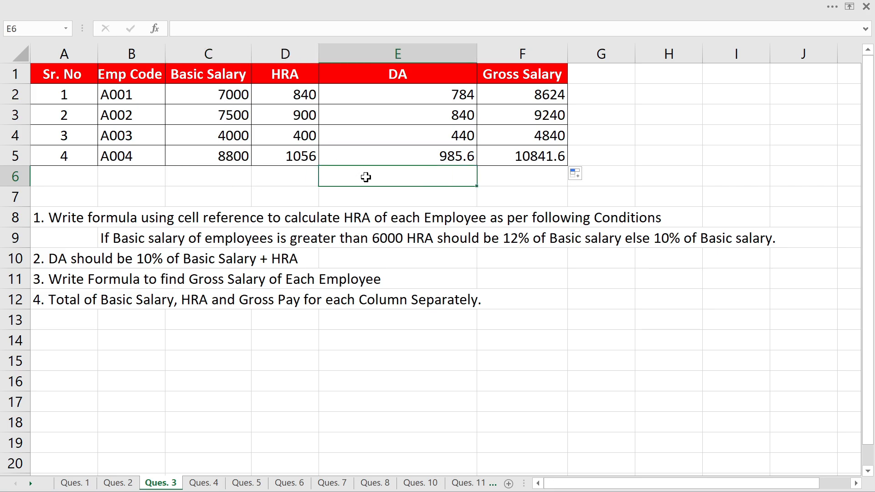
left_click(204, 176)
left_click(292, 179)
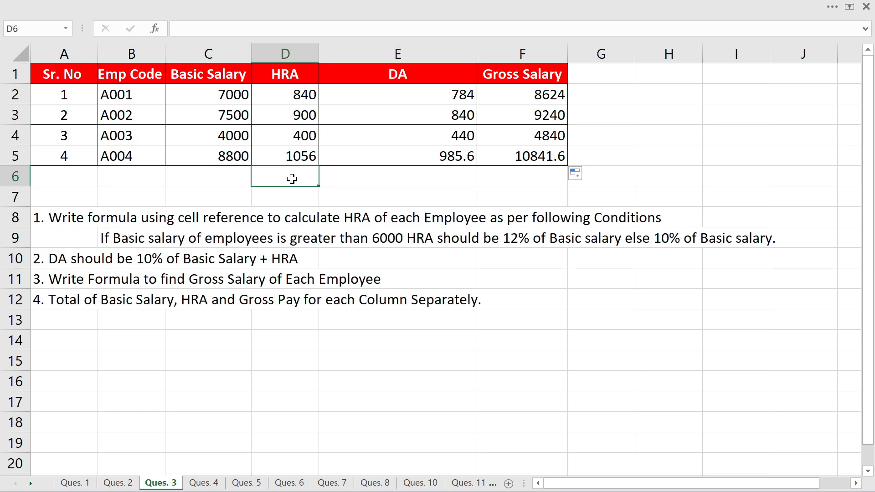
left_click(356, 174)
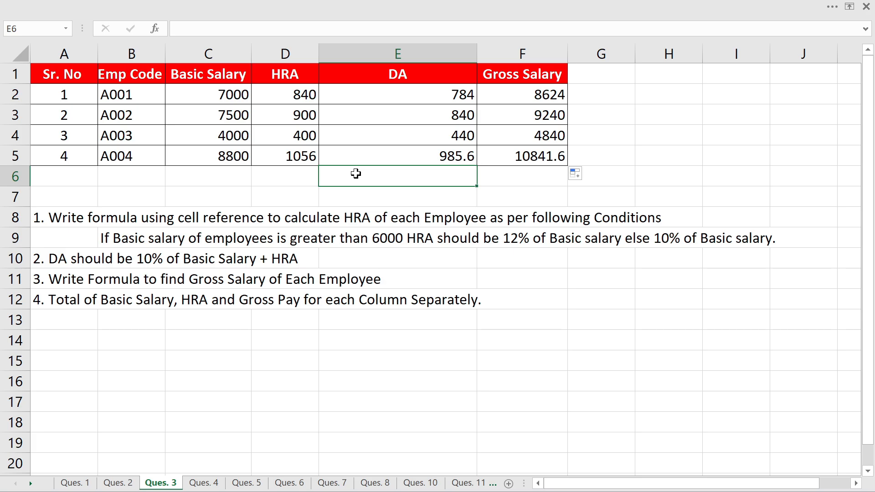
- Start a SUM formula in C6 for the total of the Basic Salary column
left_click(220, 174)
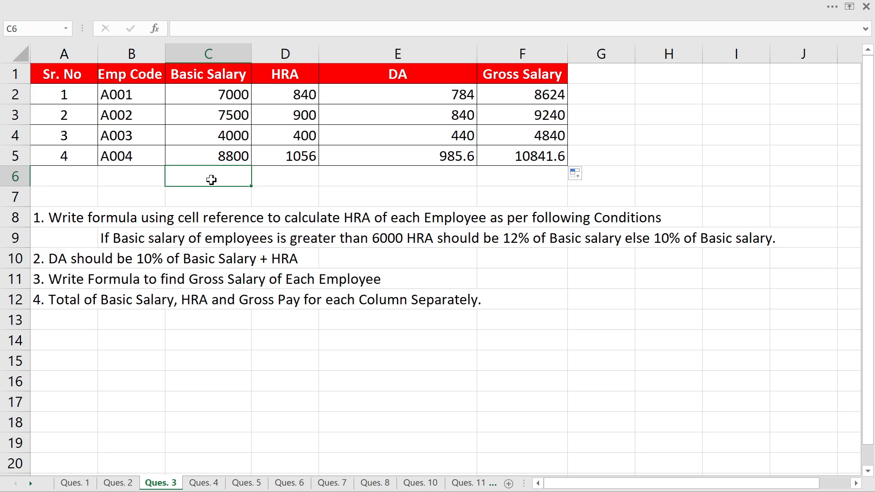
type("=su")
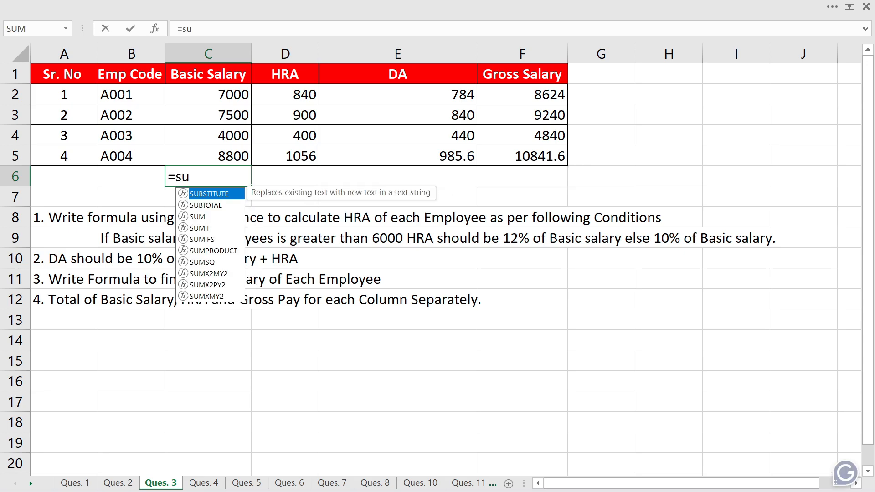
type("m")
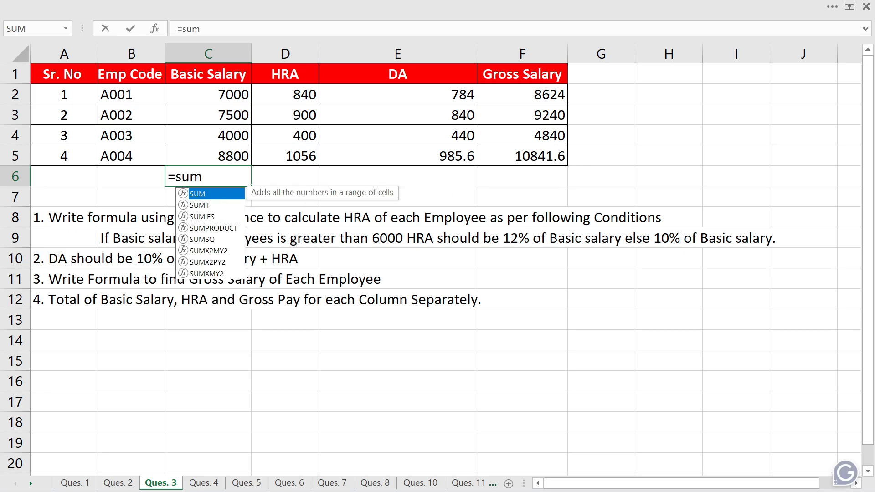
type("(")
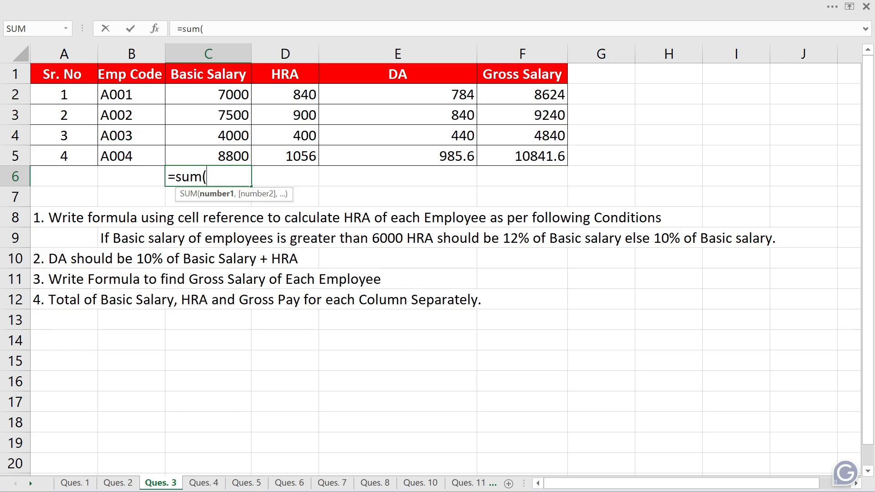
key("BackSpace")
key("Tab")
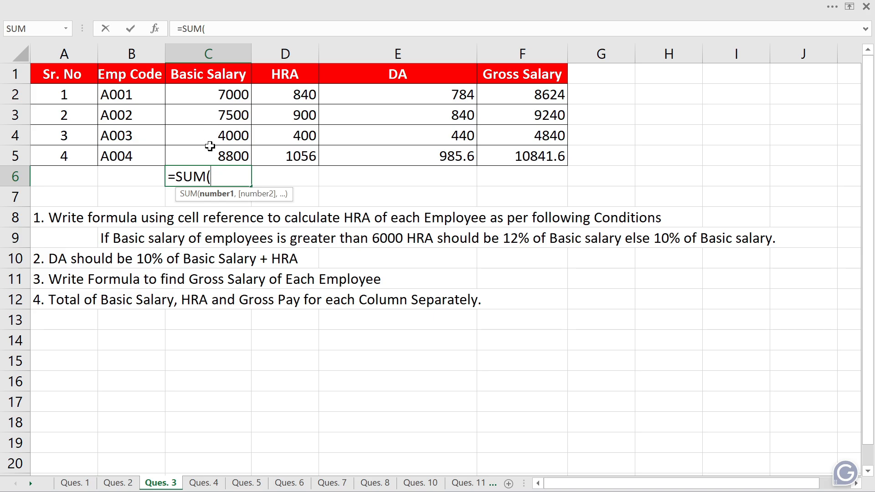
left_click(215, 96)
left_click_drag(215, 96, 213, 157)
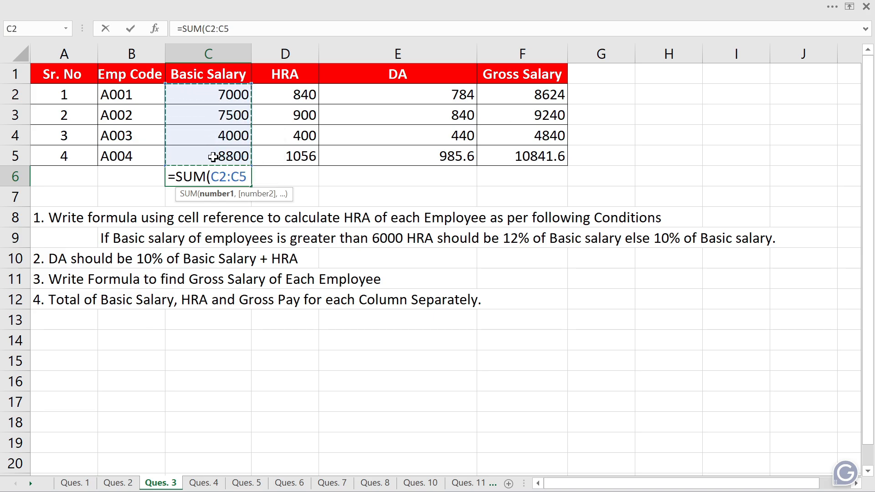
key("BackSpace")
key("BackSpace")
key("BackSpace")
key("BackSpace")
key("BackSpace")
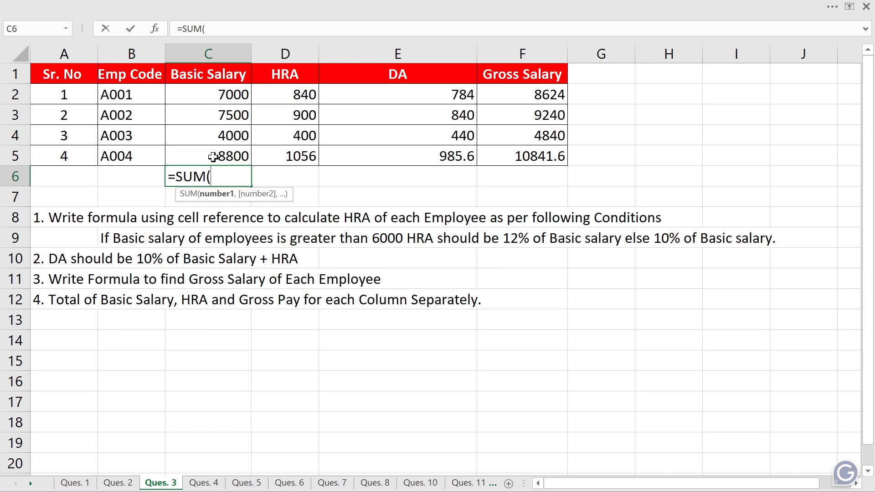
- Complete the SUM formula in C6 with the range C2:C5 to total the basic salaries
type("c2:c5")
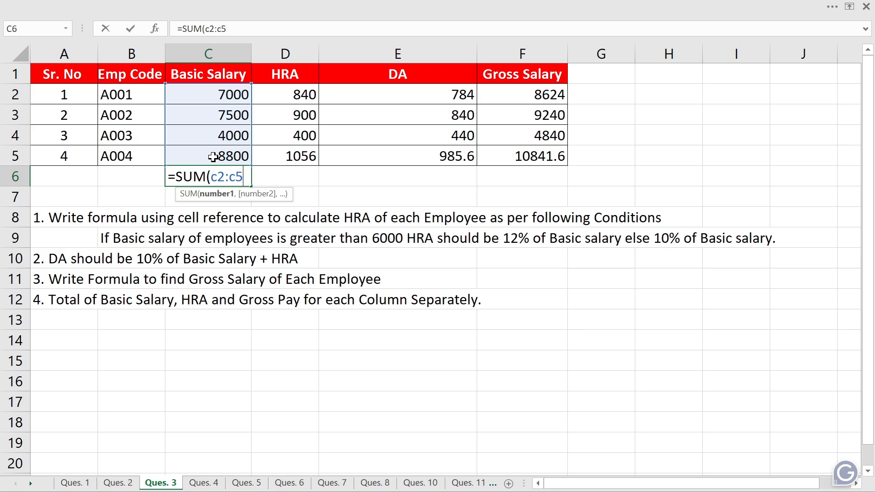
type(")")
key("Return")
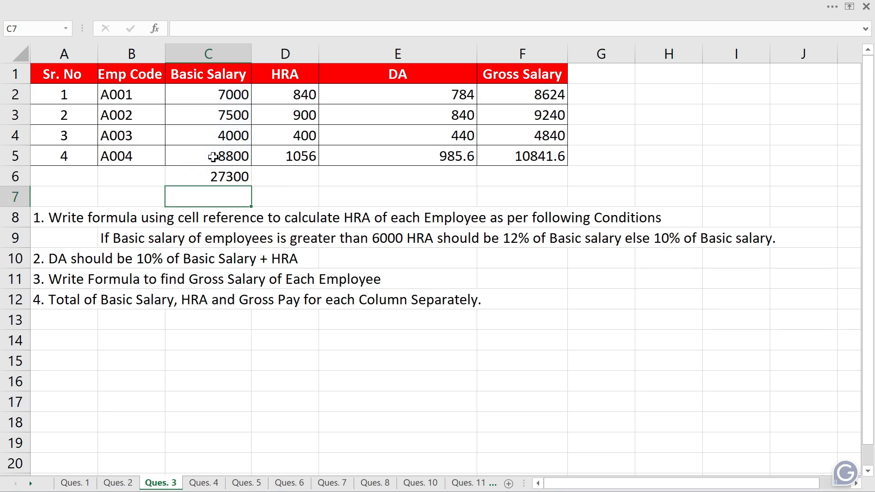
- Copy the column total formula from C6 across to D6 and E6 for HRA and DA
left_click(220, 169)
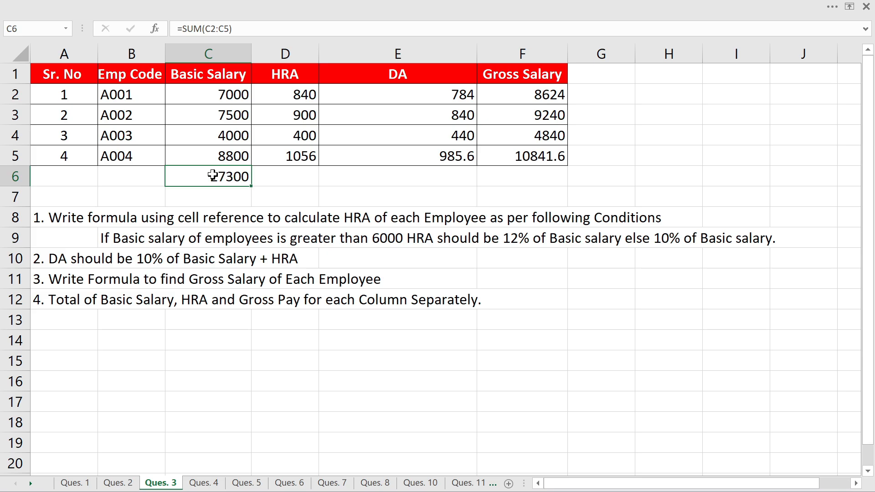
left_click(285, 176)
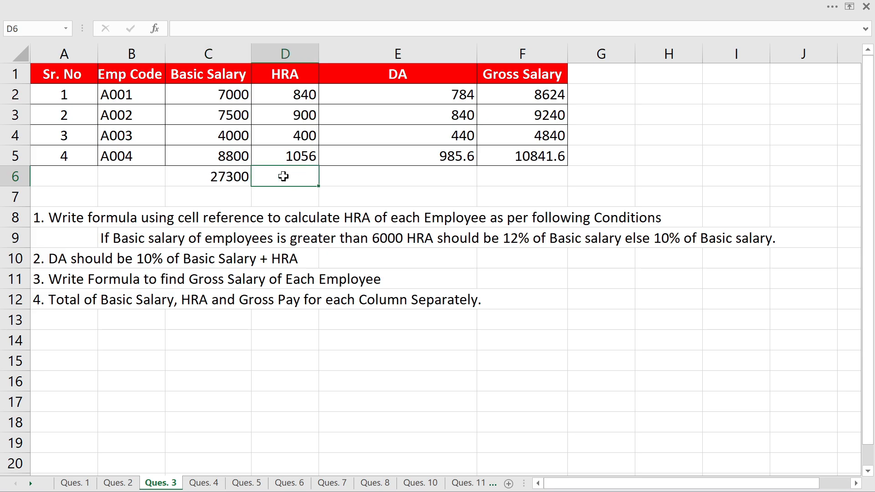
left_click(354, 178)
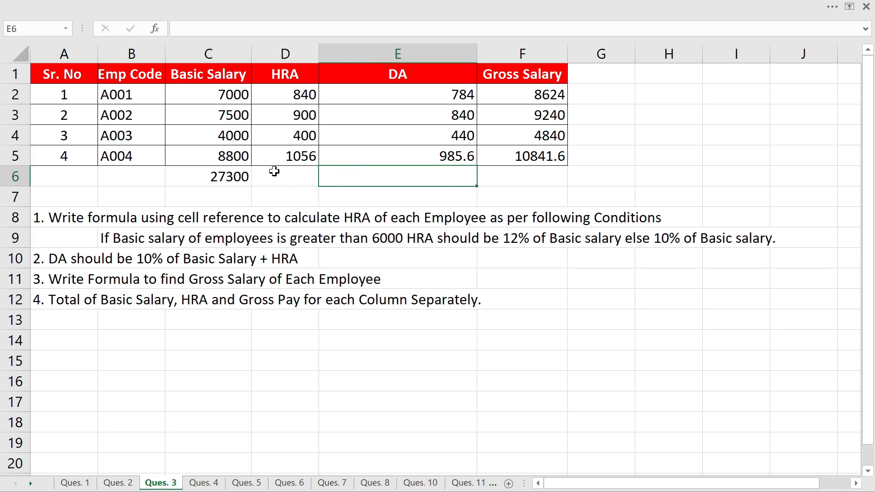
left_click(230, 176)
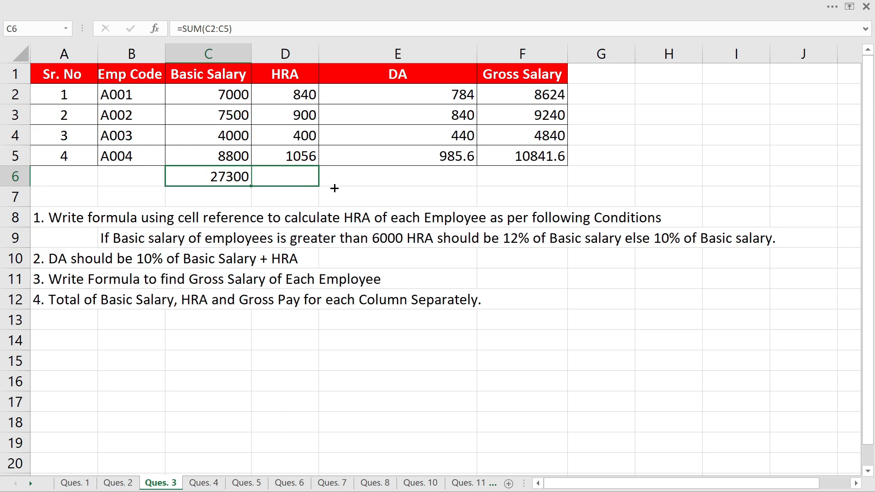
left_click_drag(334, 188, 417, 188)
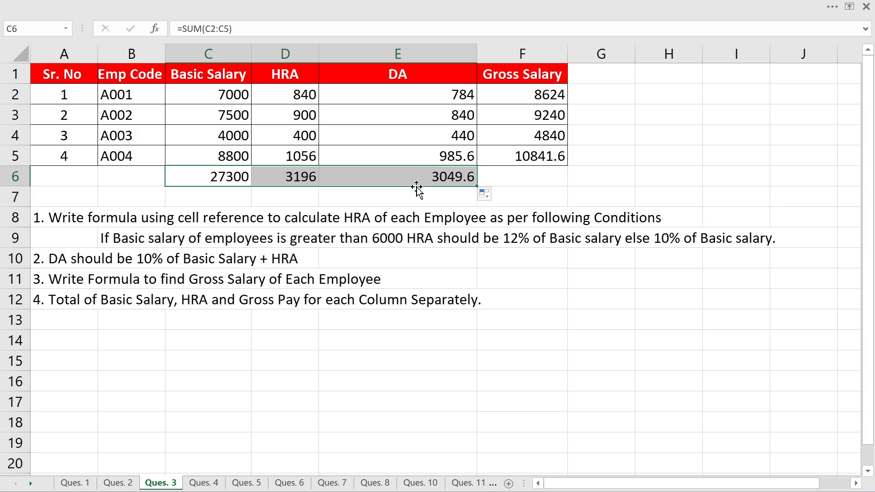
left_click(255, 352)
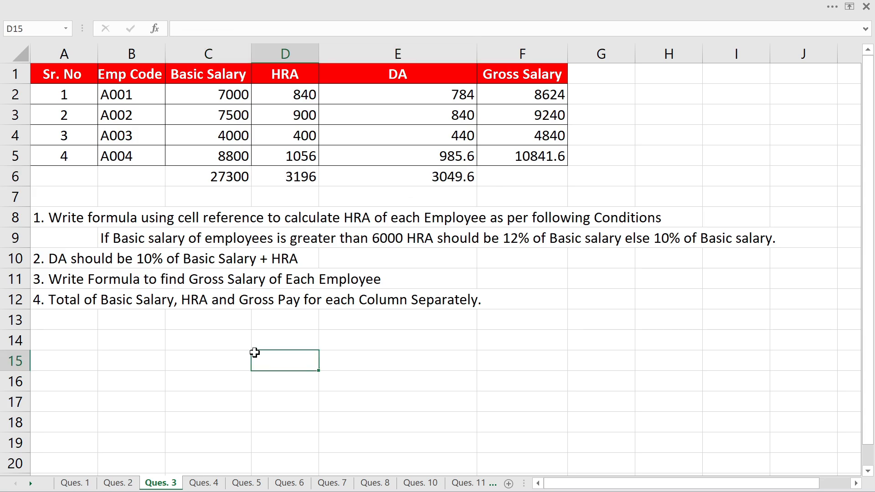
left_click(394, 124)
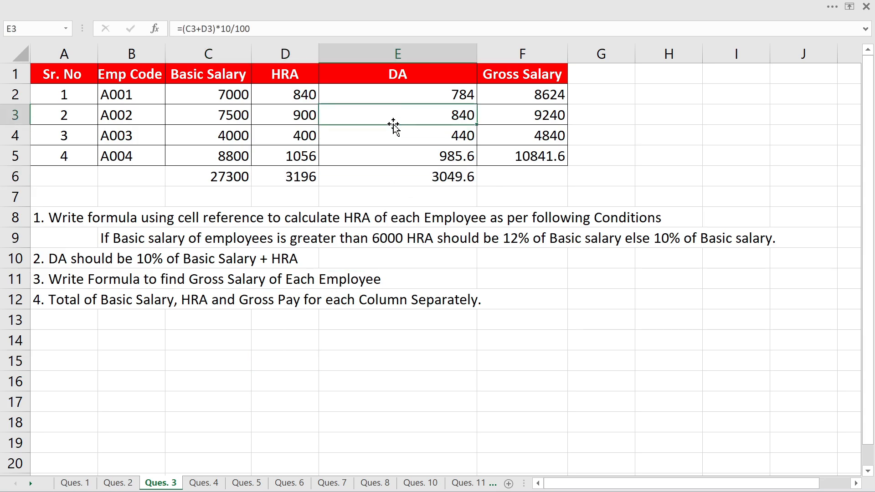
left_click(215, 344)
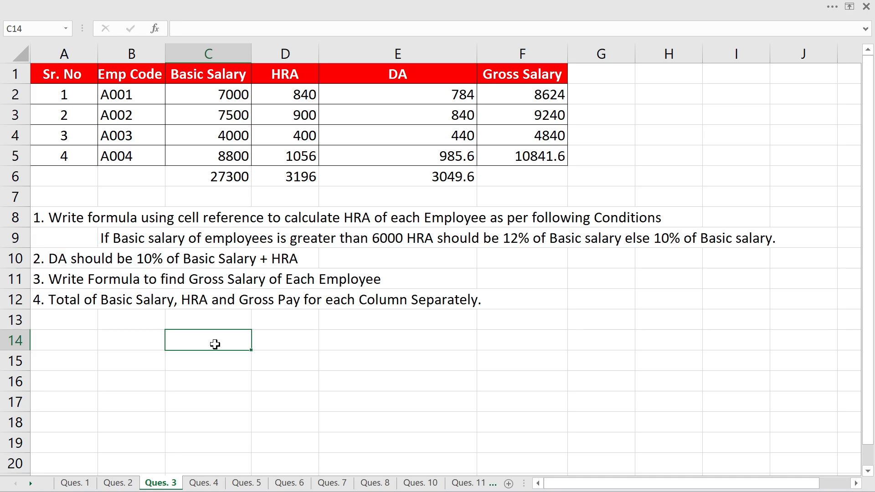
left_click(134, 335)
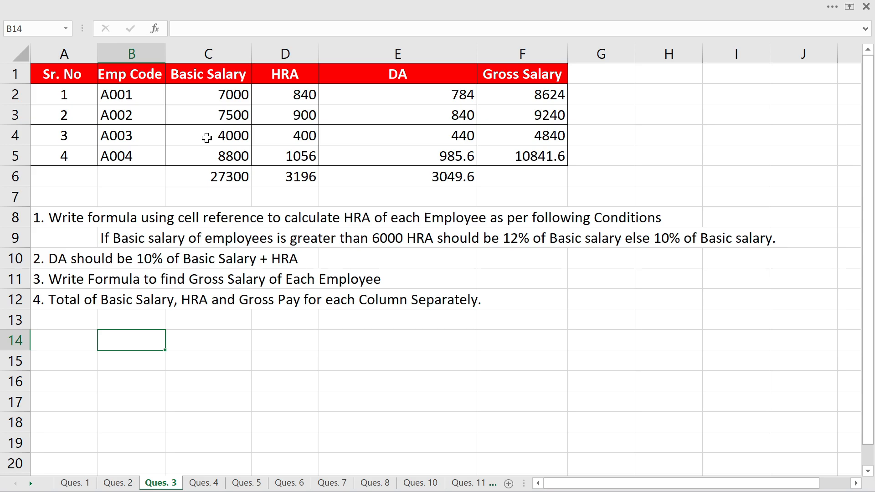
left_click_drag(181, 147, 285, 197)
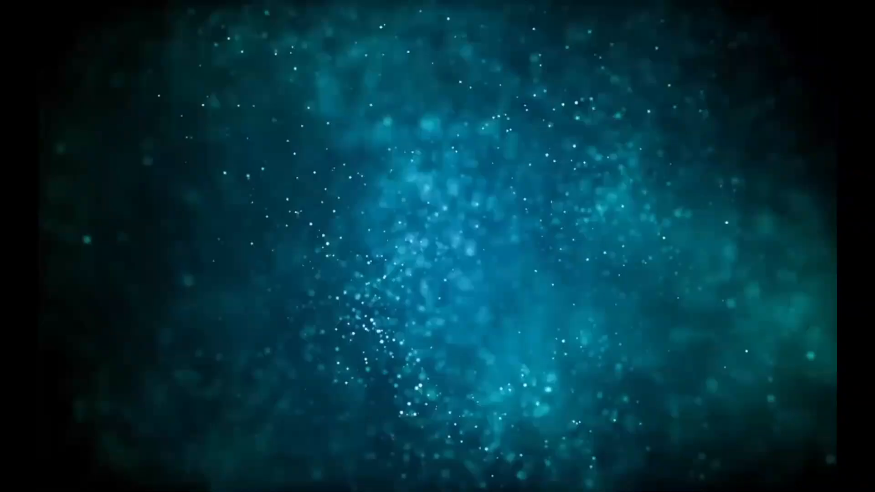